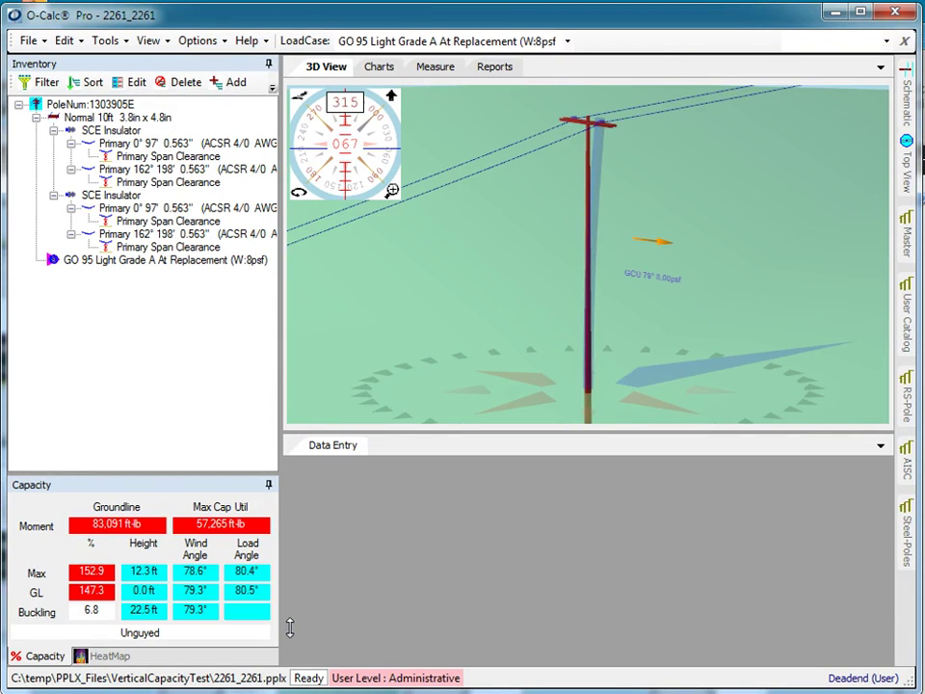
- Generate the Make Ready Template-BER-modified custom report from the Reports view
click(497, 70)
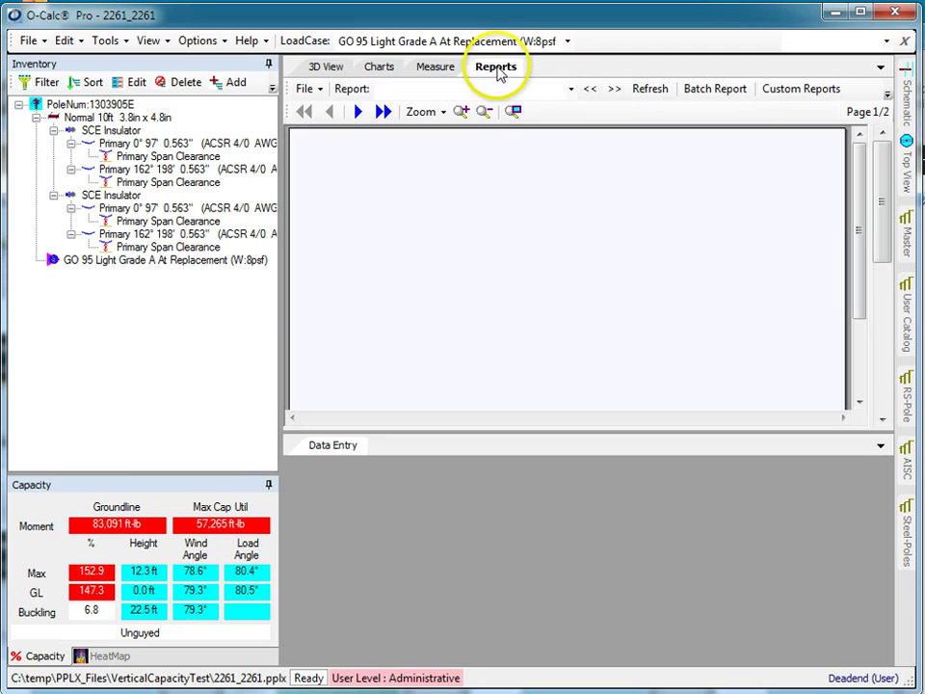
click(811, 91)
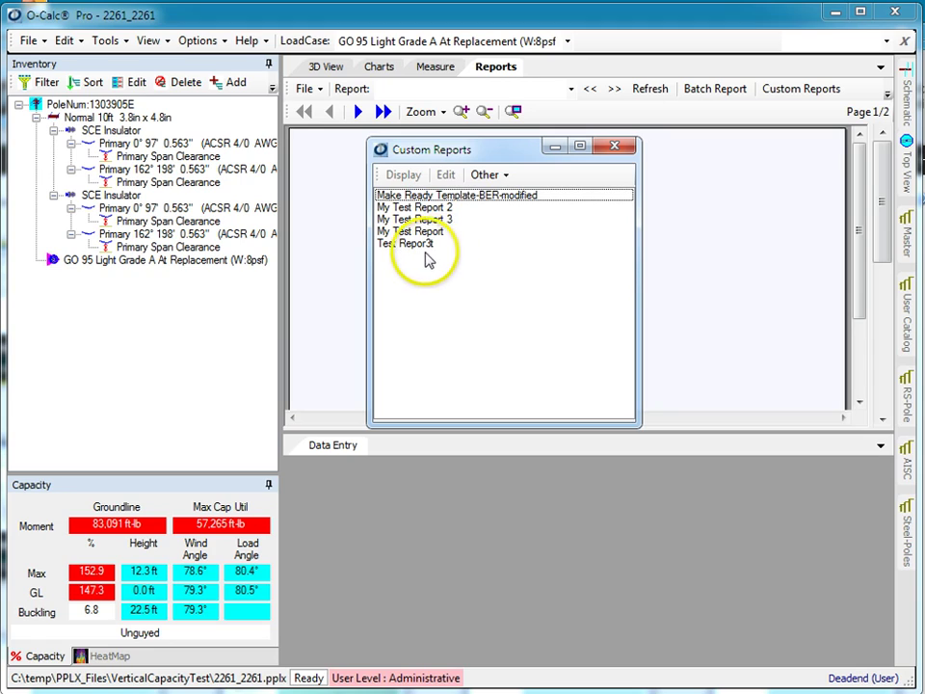
click(411, 196)
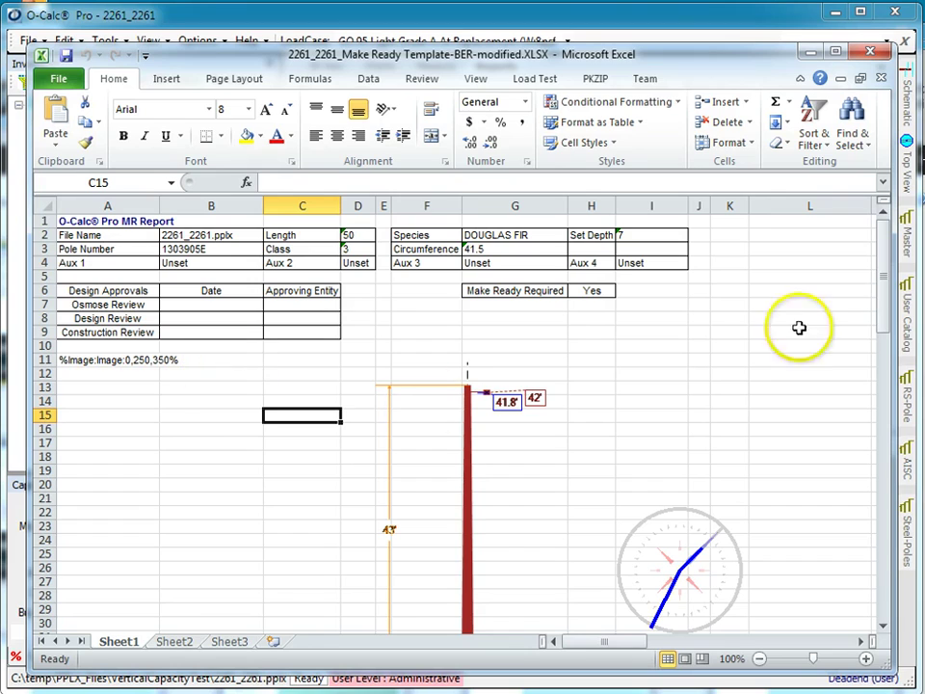
- Scroll down and back up through Sheet1 of the Make Ready Template-BER-modified report
drag(882, 305, 900, 334)
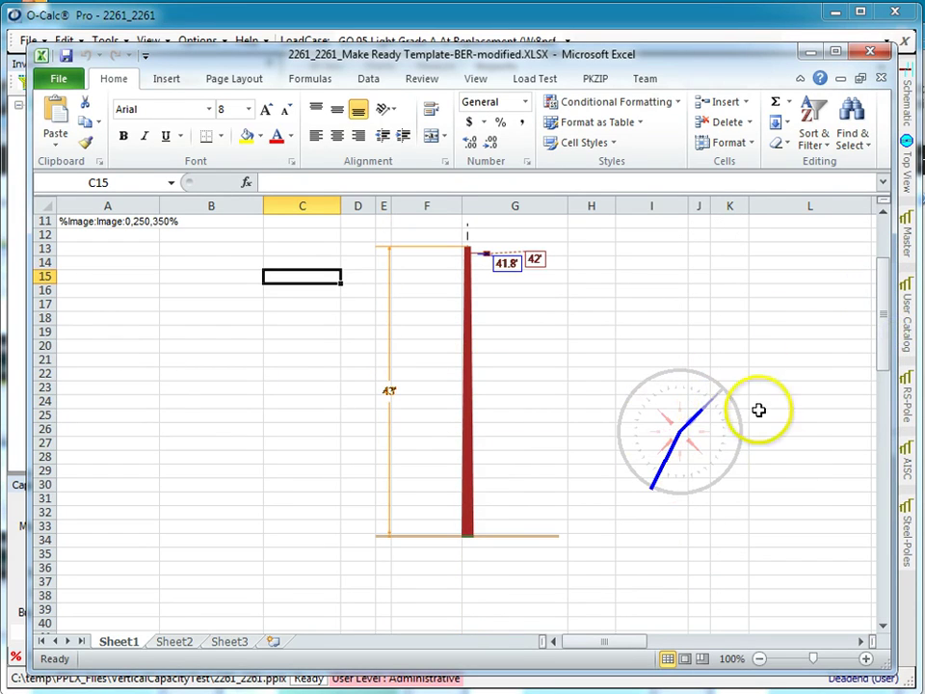
drag(889, 351, 884, 228)
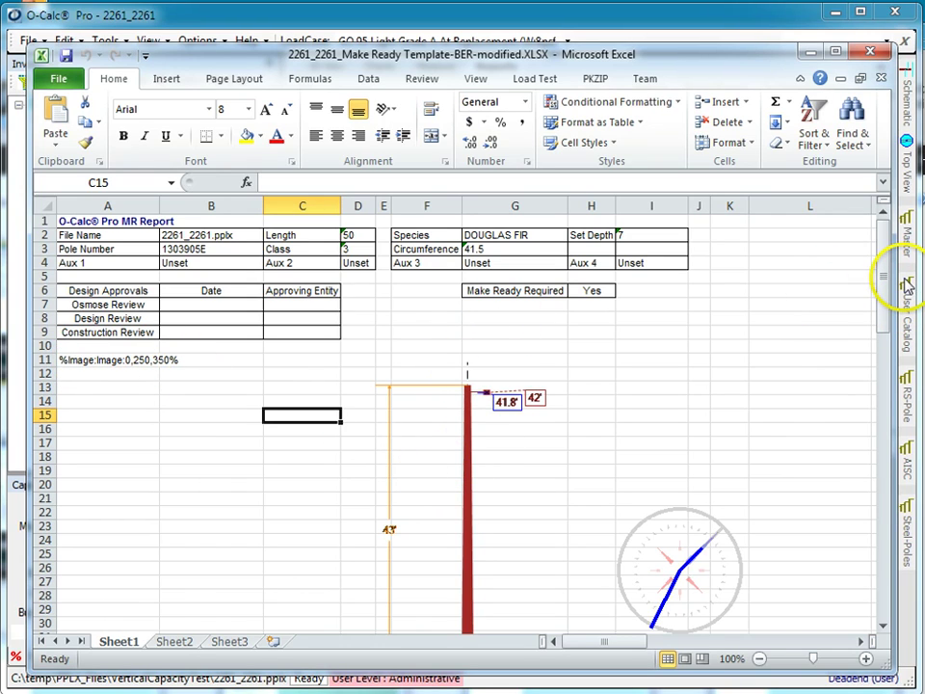
- Close the template workbook and launch Excel with a new blank workbook from the Start menu
click(871, 52)
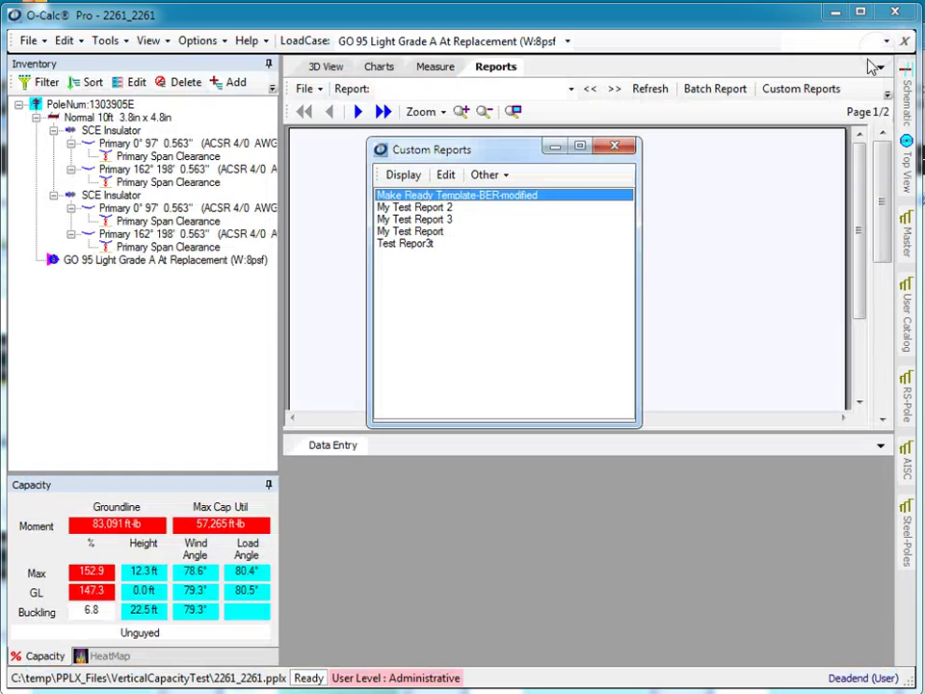
click(485, 176)
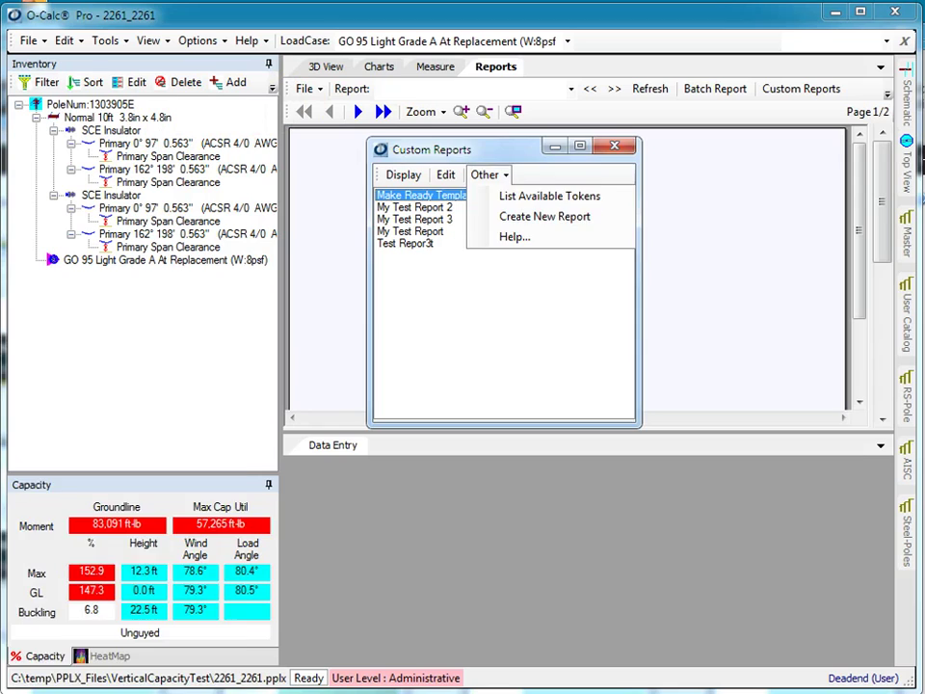
key(super)
mouse_move(48, 471)
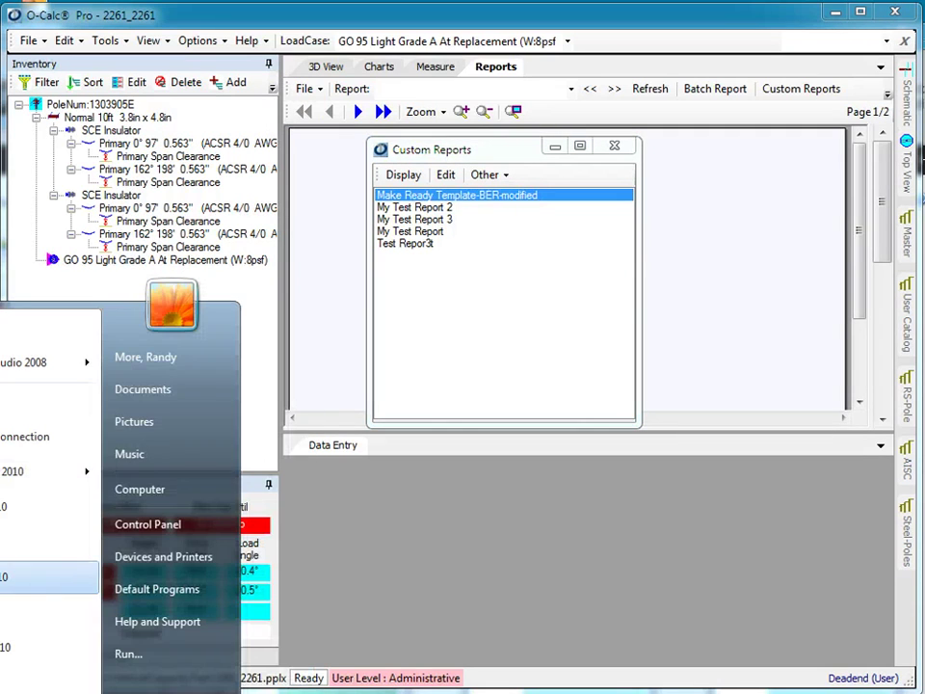
click(28, 576)
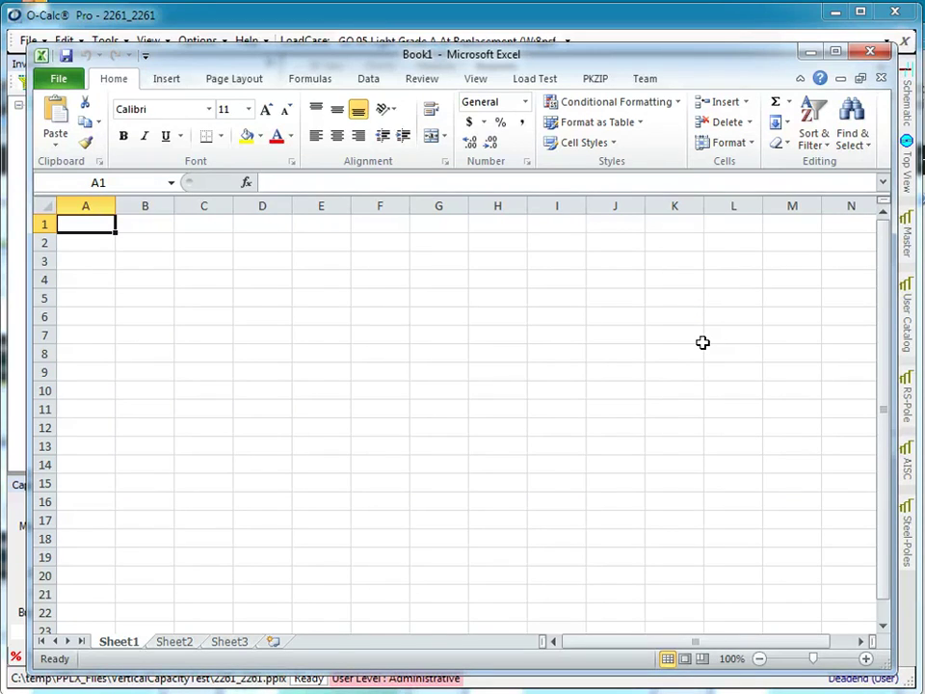
- Begin saving the blank Book1 workbook through File > Save As
click(63, 85)
click(102, 138)
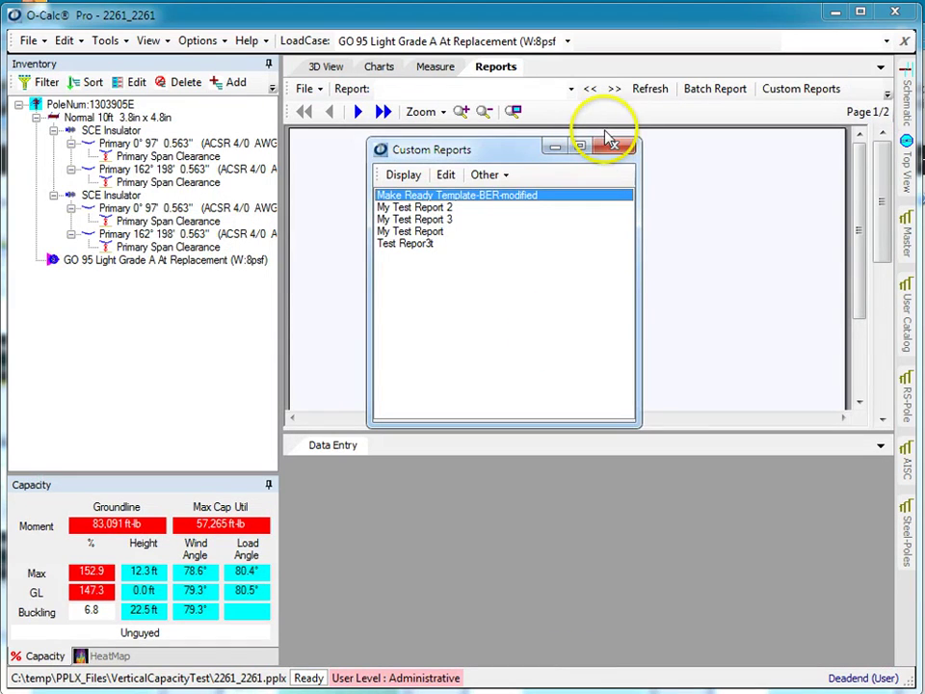
- Close Custom Reports and open the OsmosePPL user root folder via Help > Folders > User Root Folder
click(609, 153)
click(247, 40)
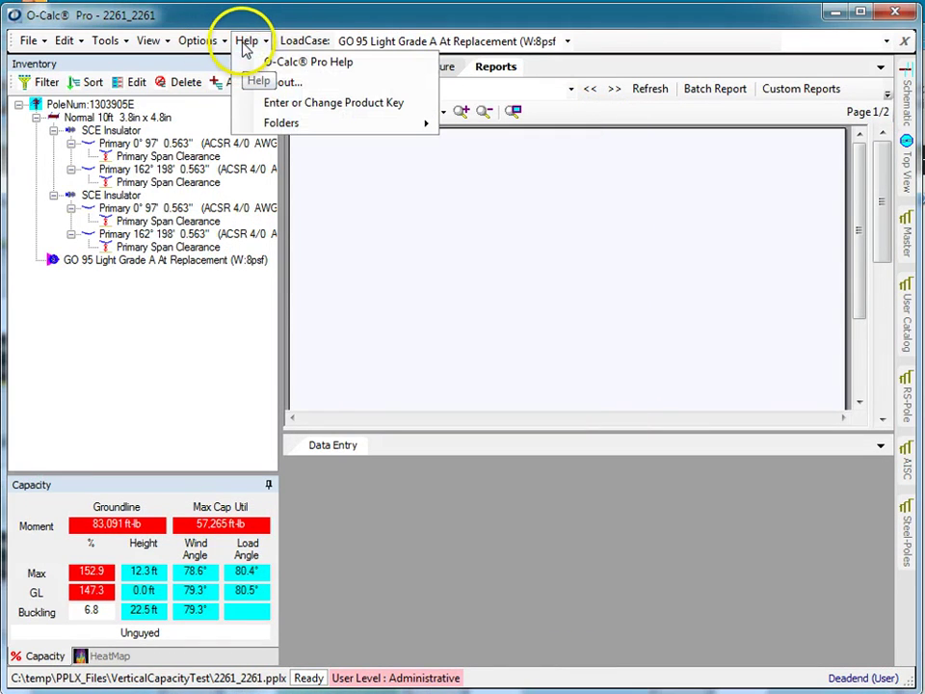
mouse_move(282, 123)
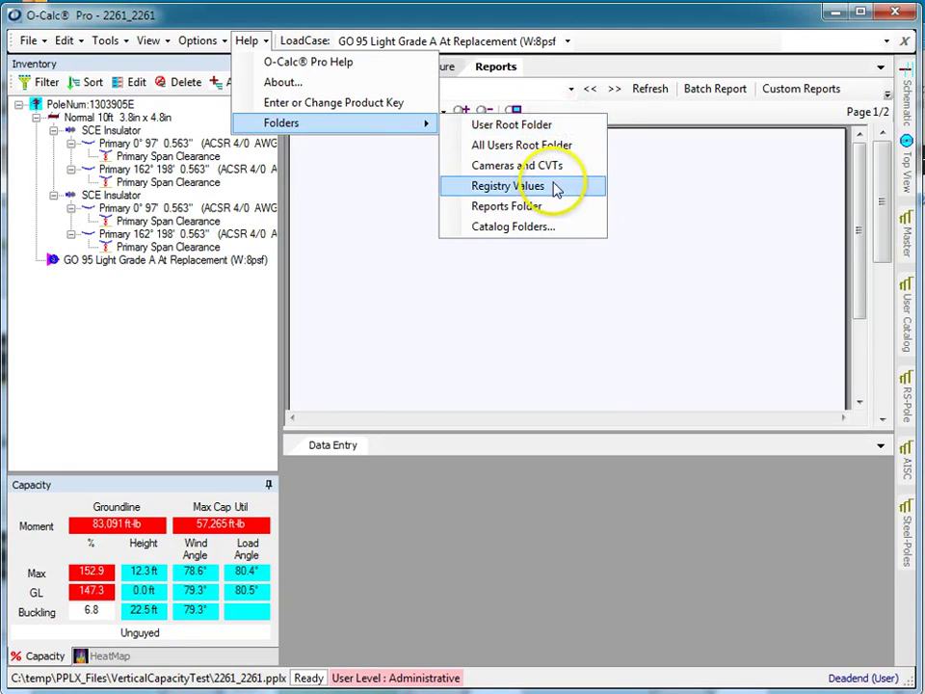
click(521, 126)
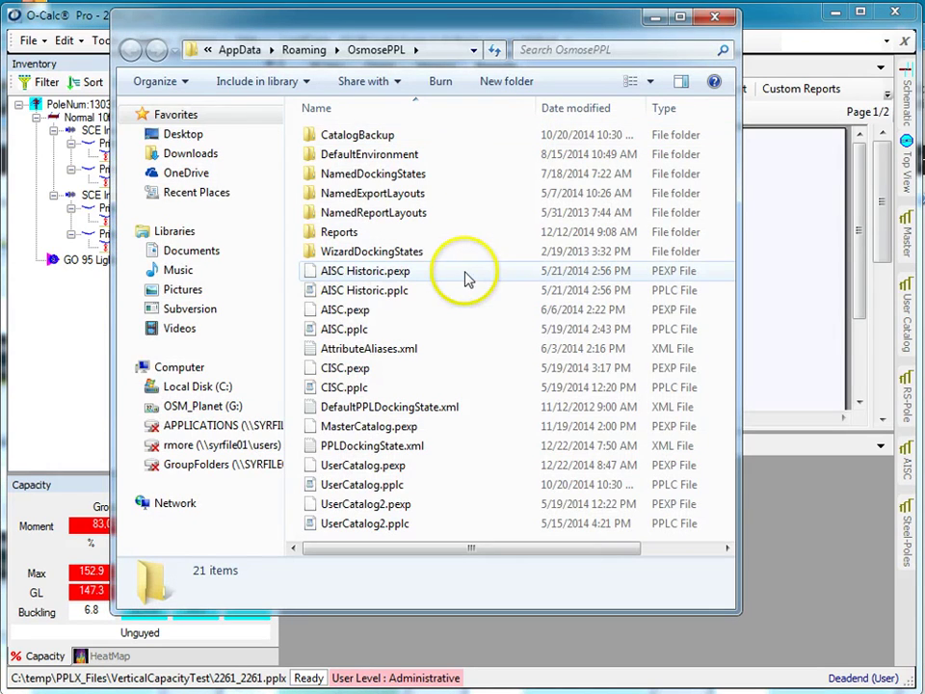
- Open the Reports folder and select its full path in the address bar
double_click(339, 233)
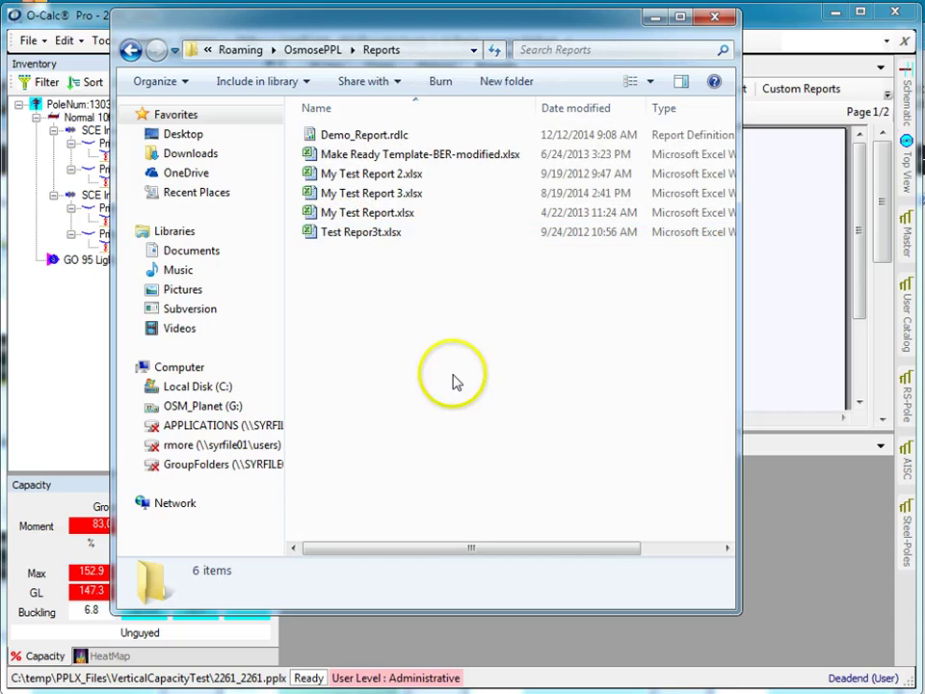
click(424, 56)
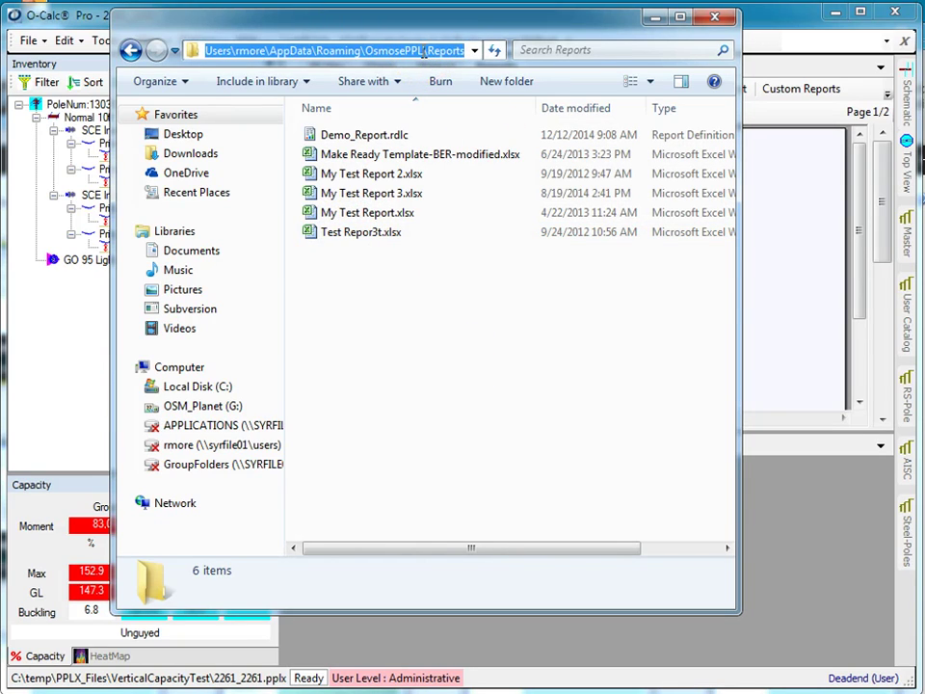
- Close Explorer and save the workbook as MyDemoReport.xlsx in the pasted OsmosePPL Reports folder path
click(714, 17)
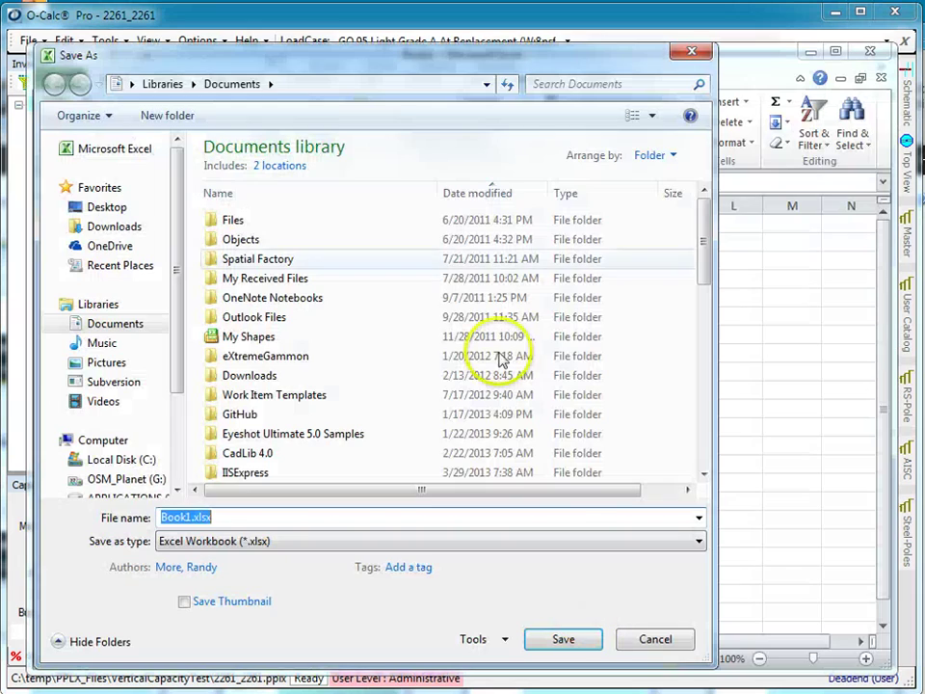
click(325, 85)
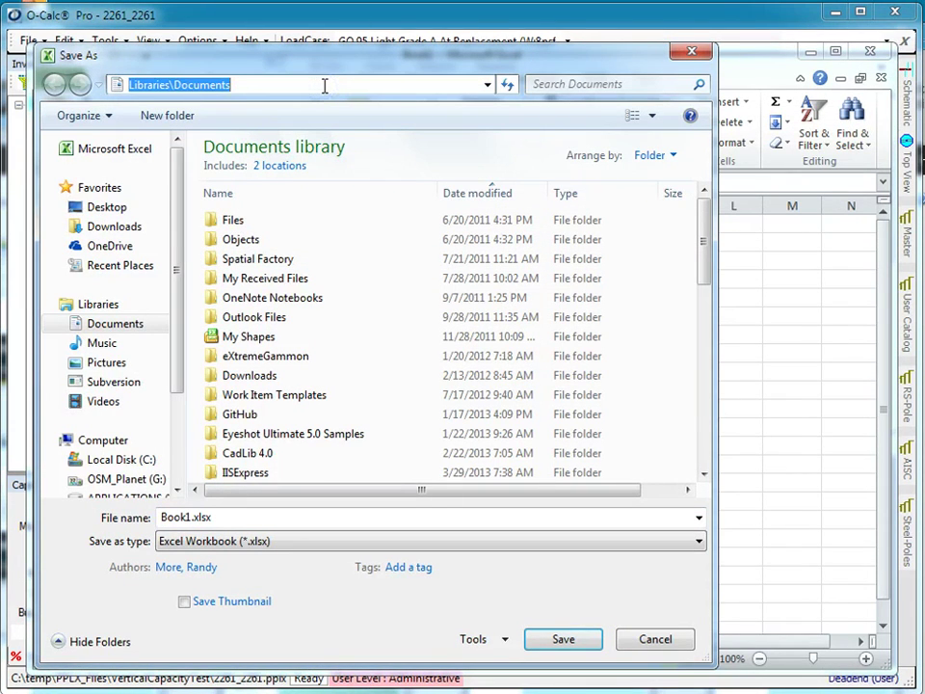
text(C:\Users\rmore\AppData\Roaming\OsmosePPL\Reports)
key(Return)
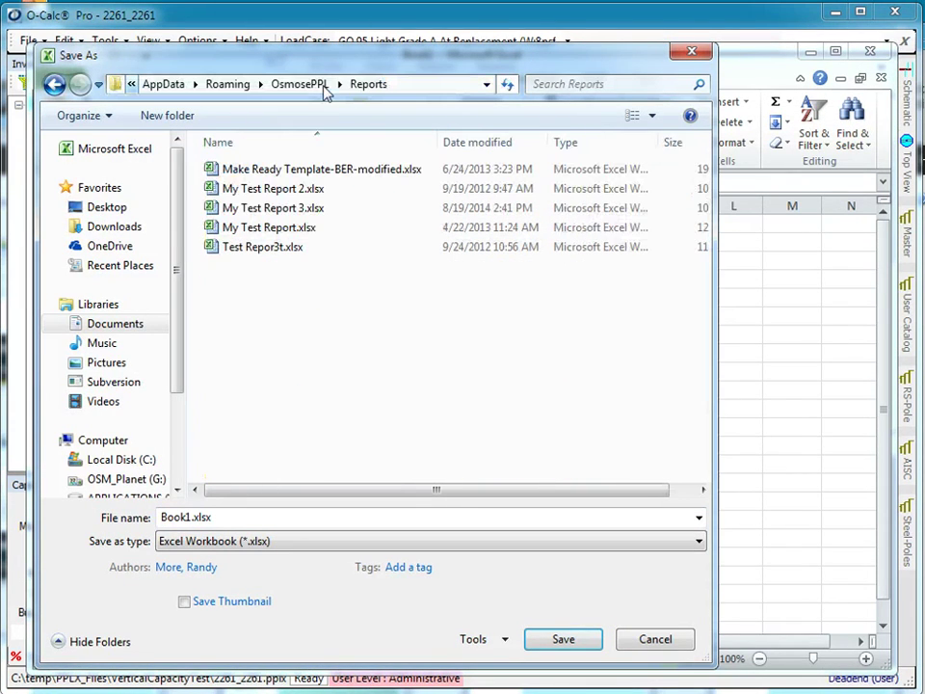
double_click(224, 517)
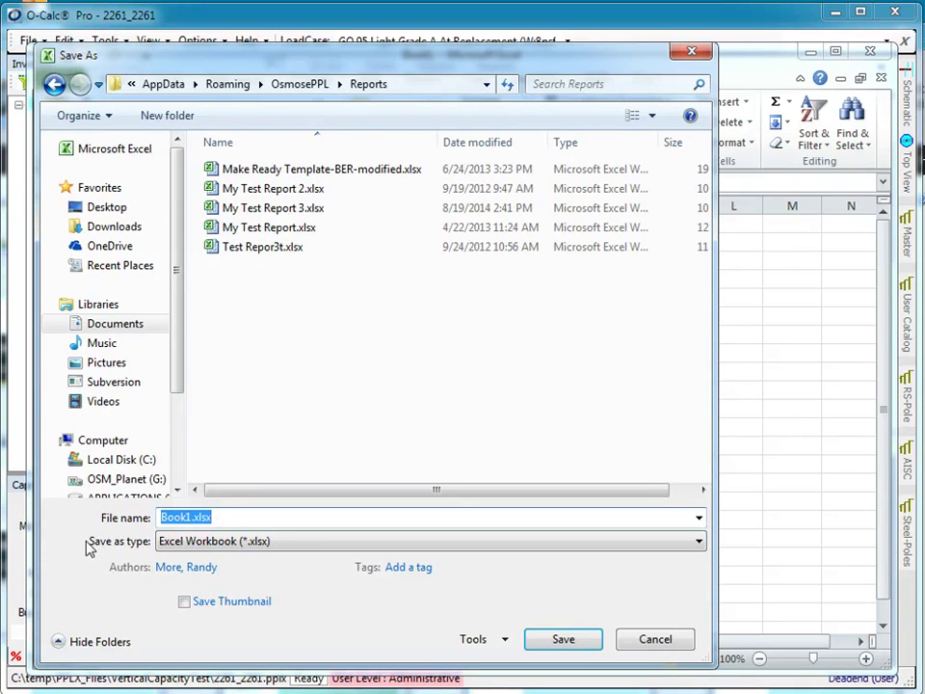
text(MyDemoReport)
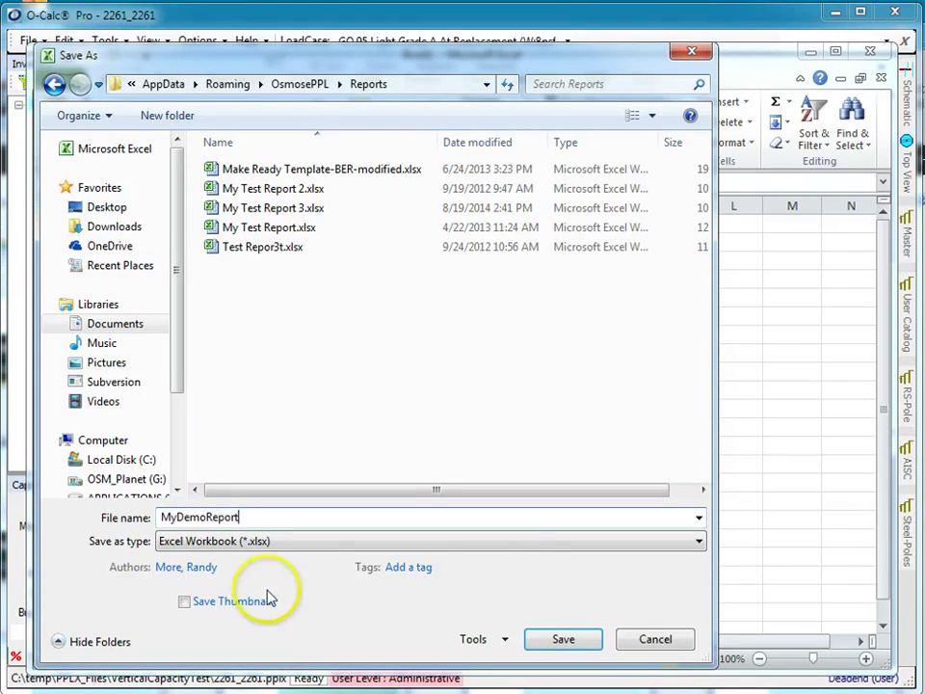
click(557, 638)
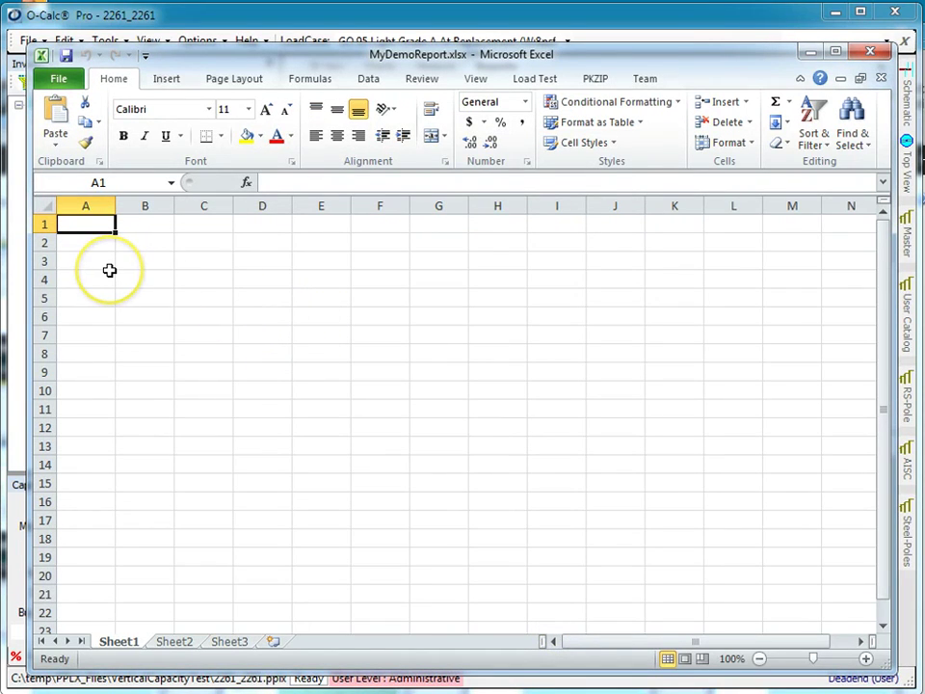
- Enter 'Pole Number' in A1 and widen columns A and B
text(Pole Number)
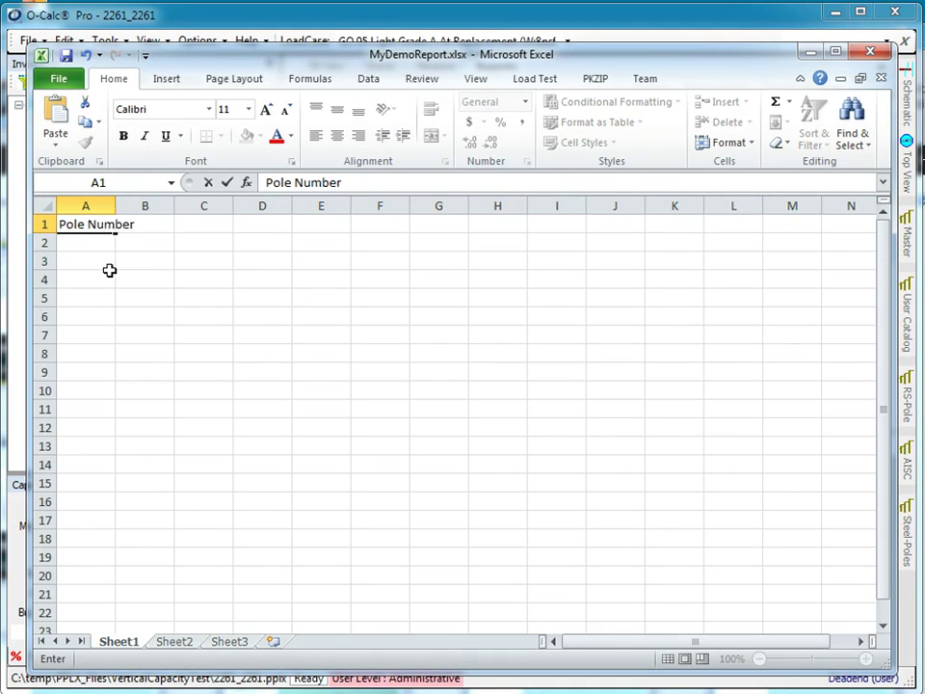
click(118, 206)
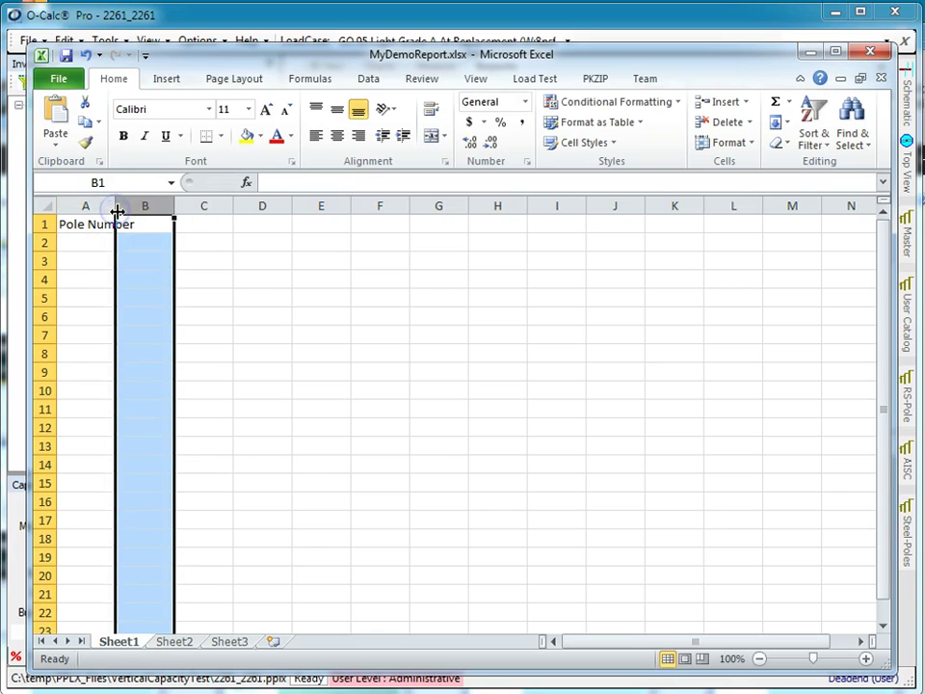
drag(117, 210, 165, 206)
click(189, 223)
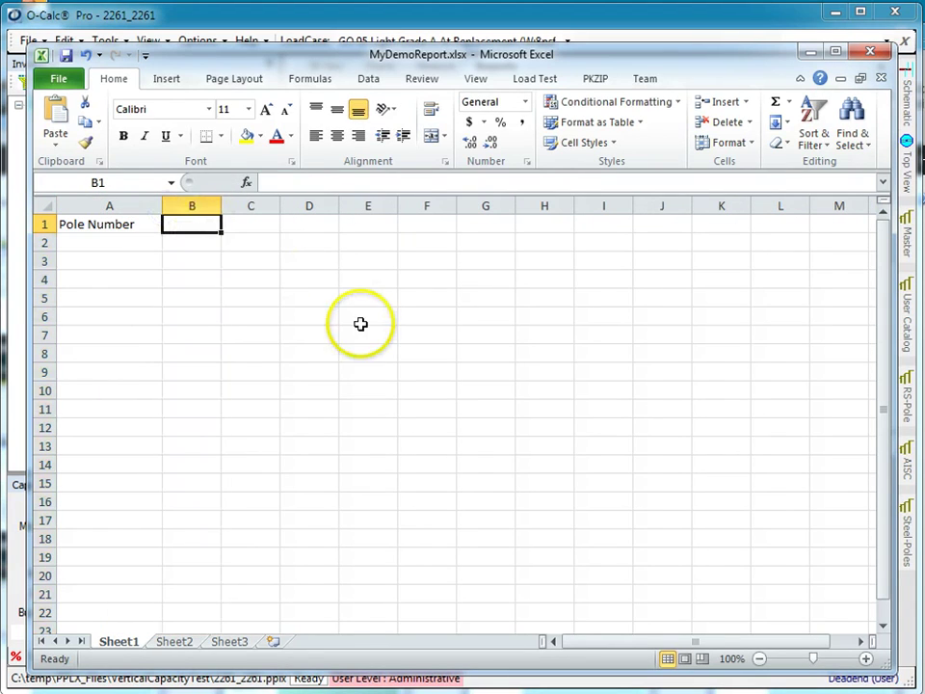
drag(221, 206, 323, 214)
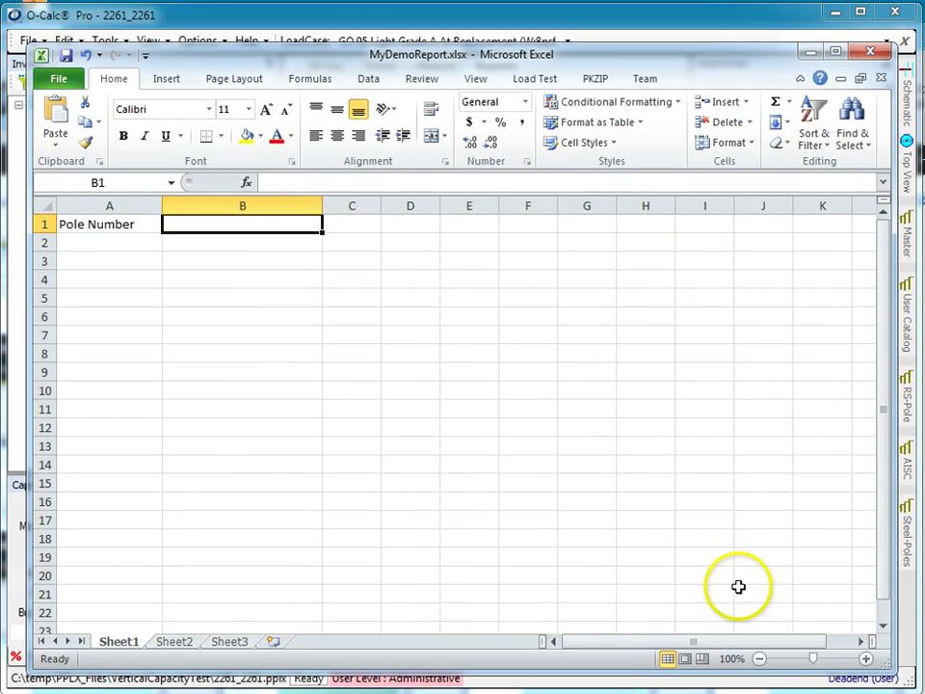
- In O-Calc Pro, show the available report tokens via Custom Reports > Other > List Available Tokens
key(alt+Tab)
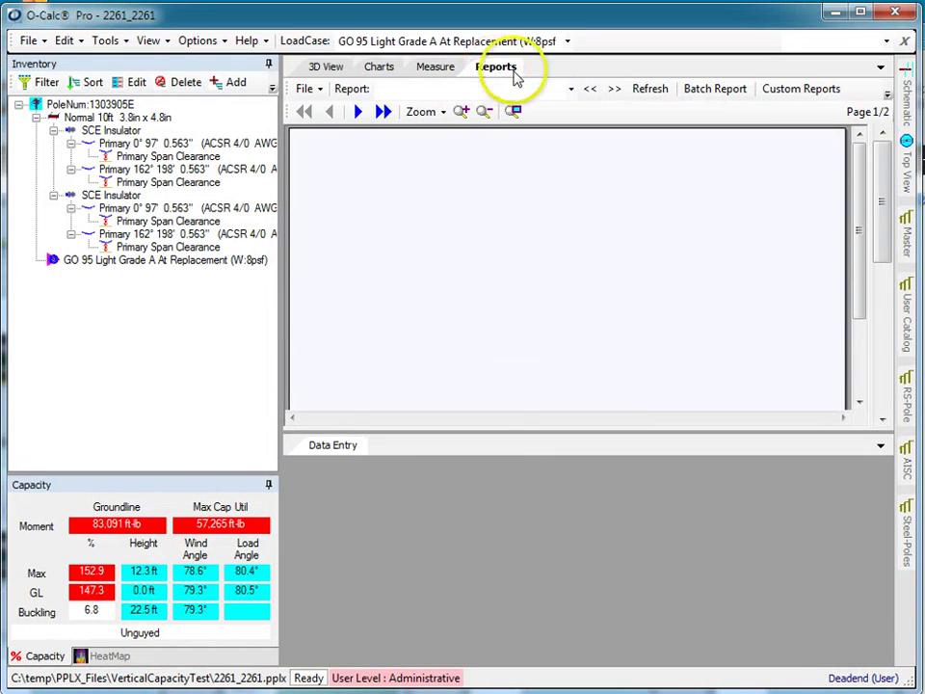
click(813, 93)
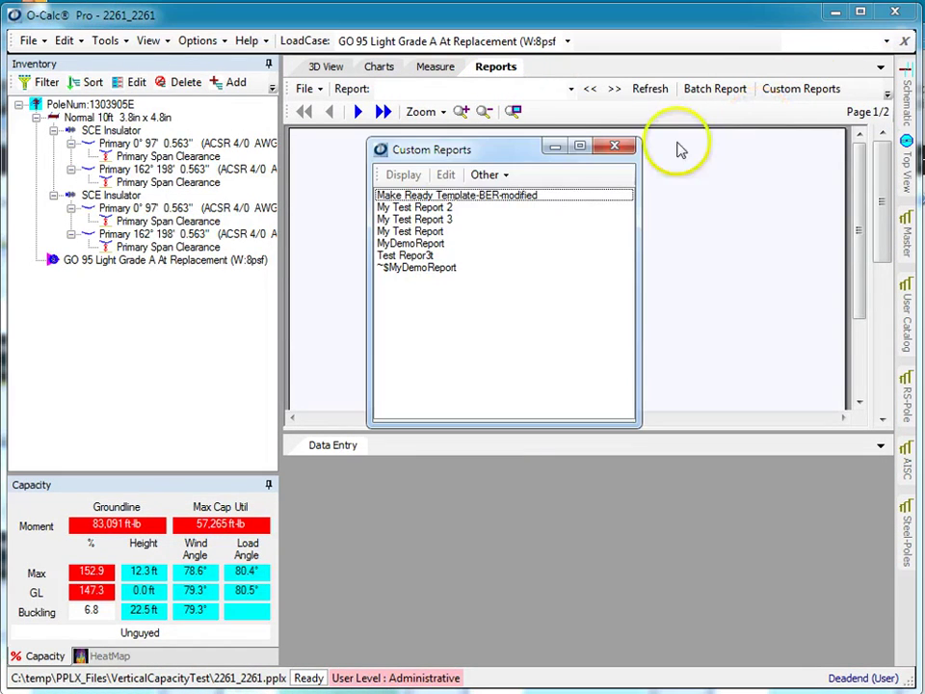
click(485, 175)
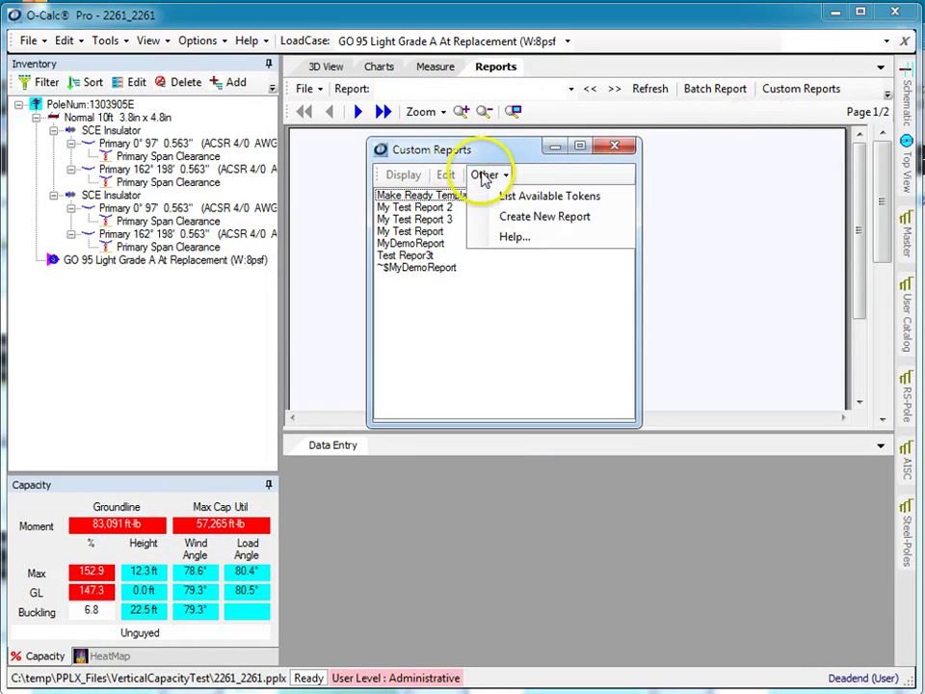
click(532, 196)
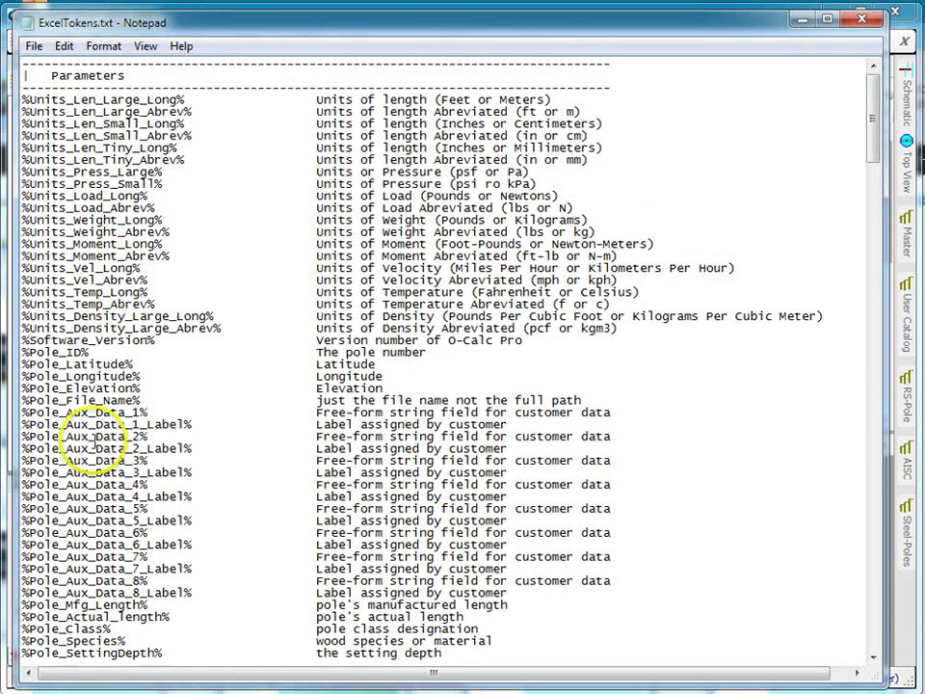
- Select the %Pole_ID% token text in ExcelTokens.txt
drag(88, 352, 21, 354)
key(shift+End)
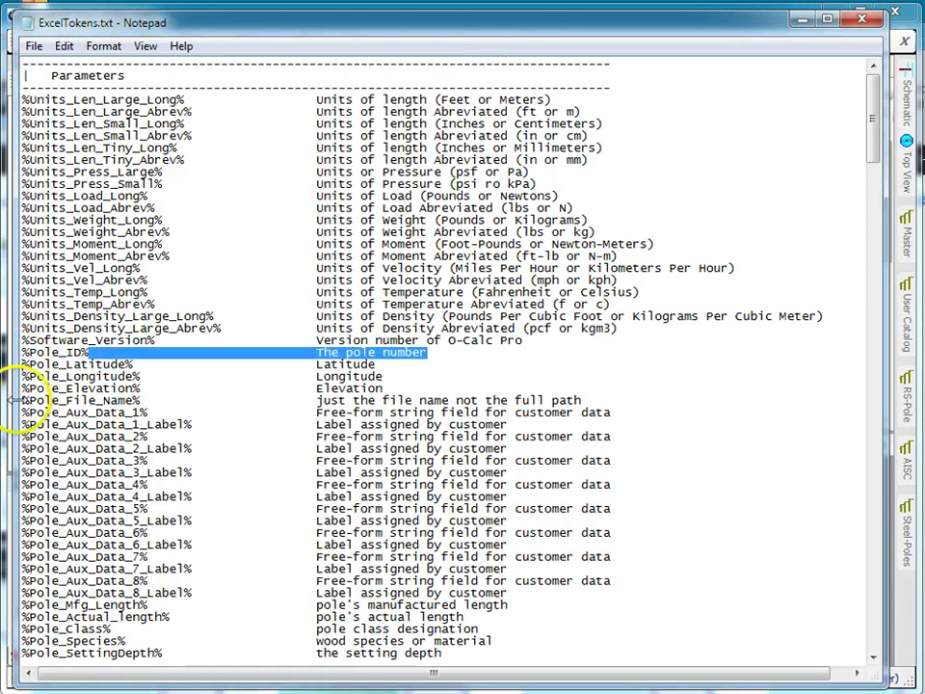
drag(89, 353, 21, 353)
key(ctrl+c)
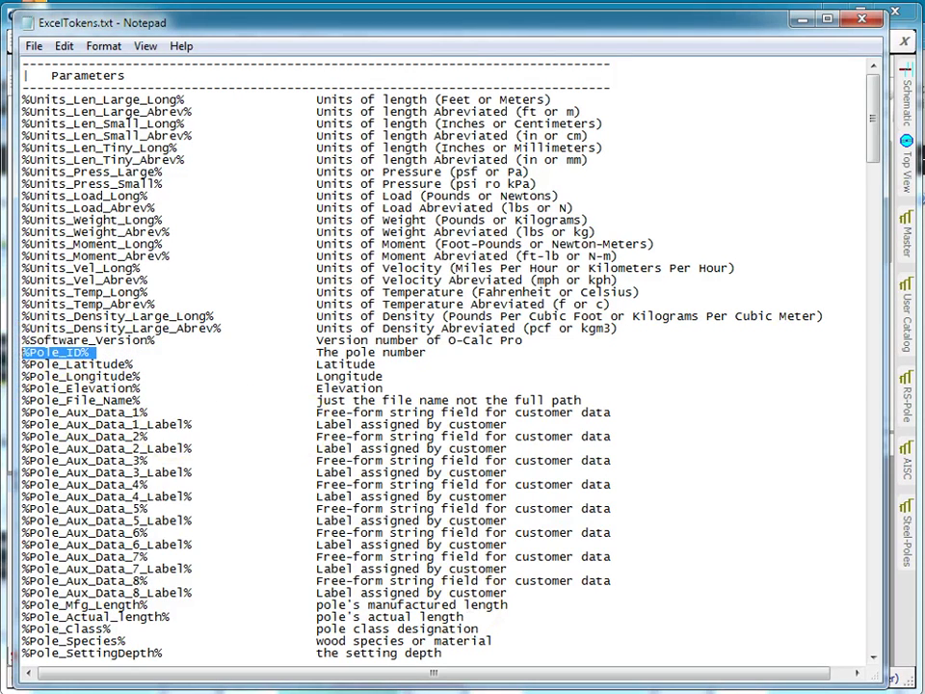
- Paste %Pole_ID% into cell B1 of MyDemoReport, confirm it, and return to the token list
key(alt+Tab)
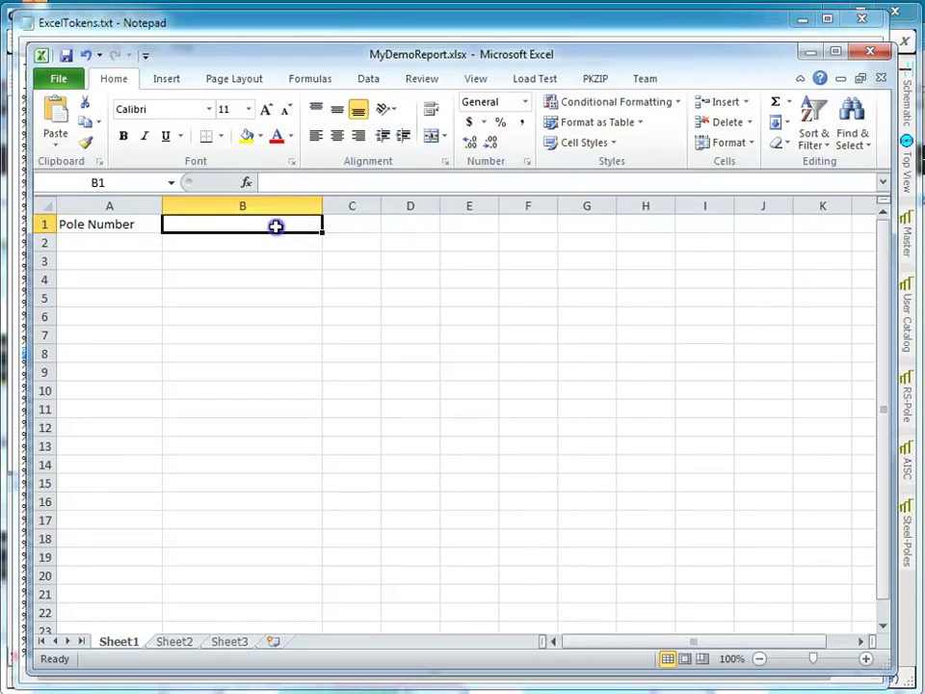
key(ctrl+v)
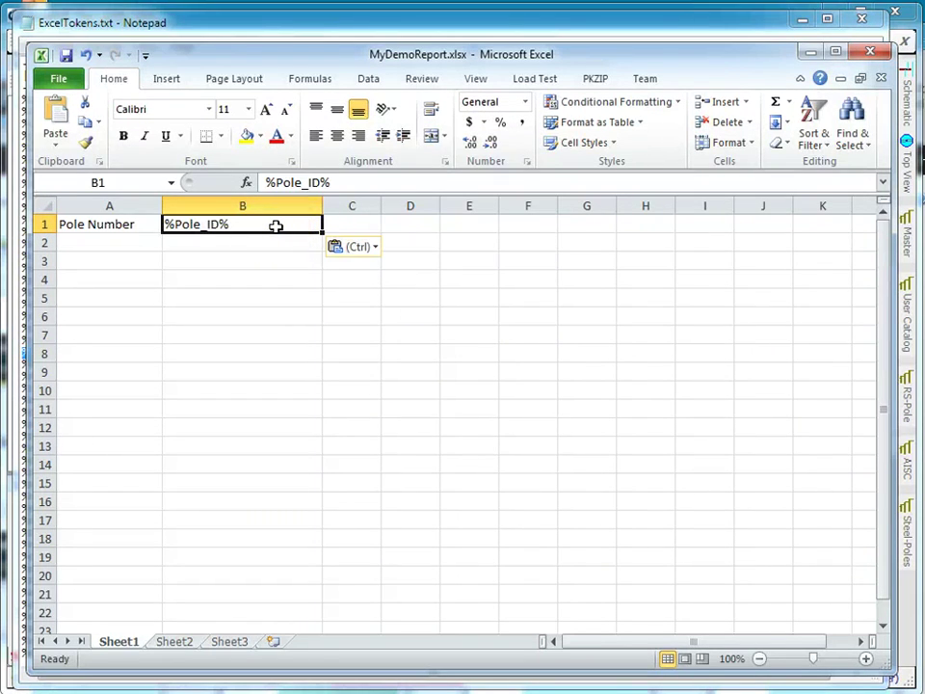
click(397, 181)
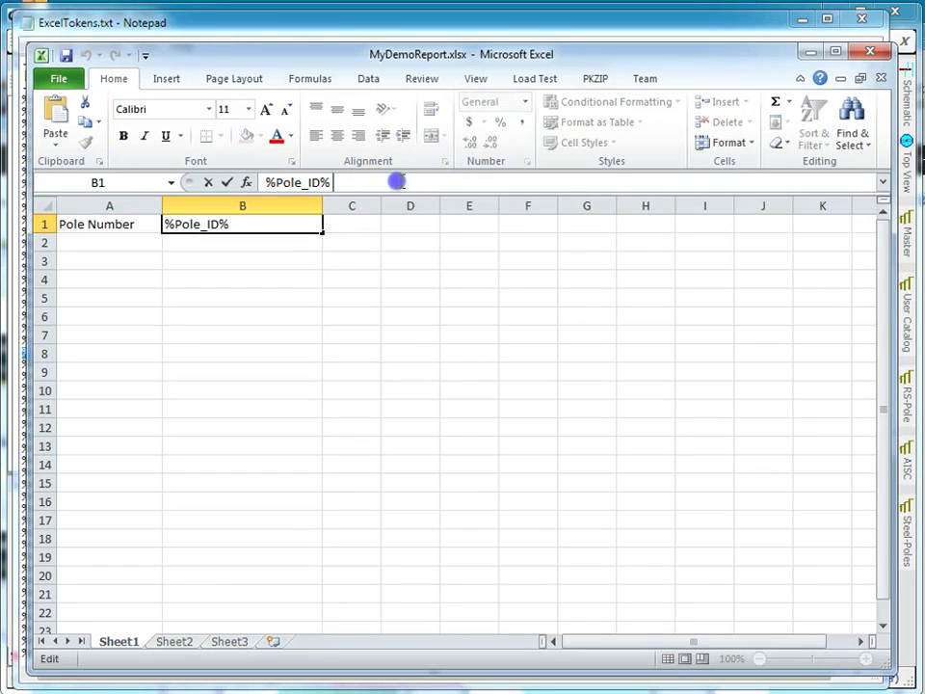
key(Return)
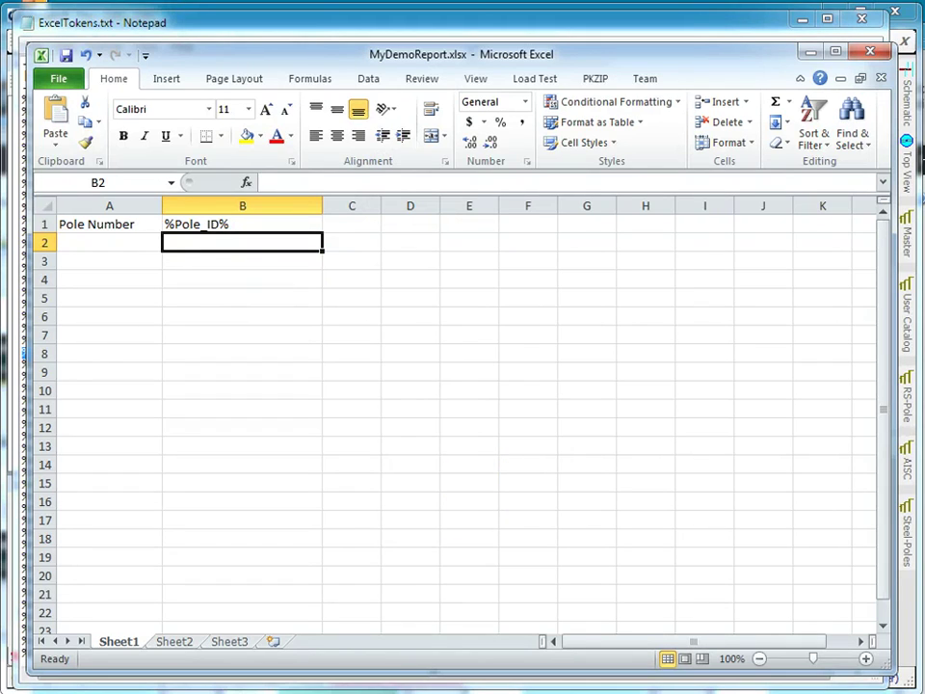
mouse_move(484, 690)
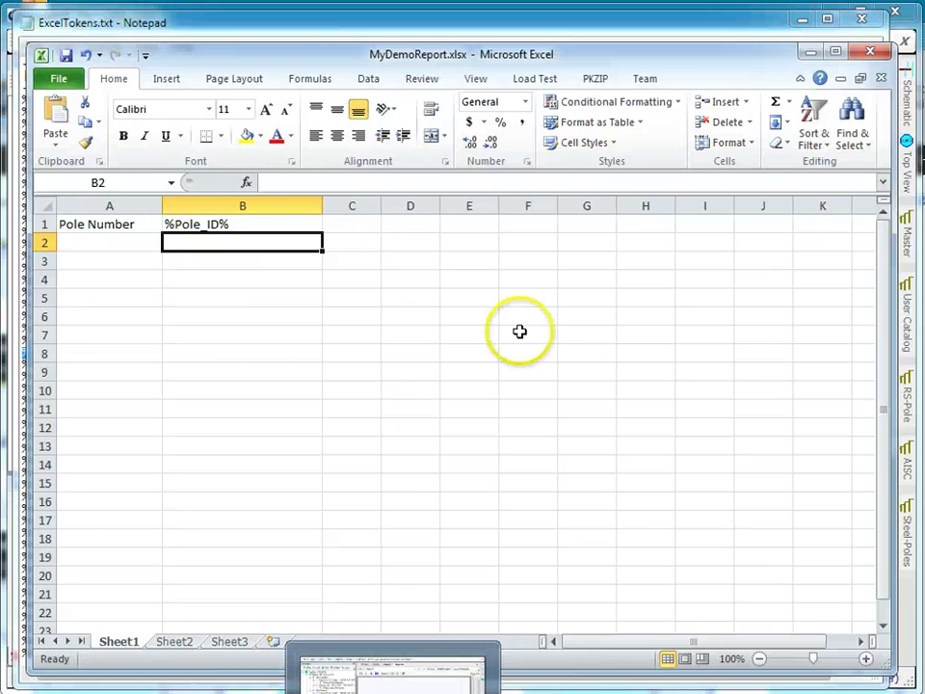
key(alt+Tab)
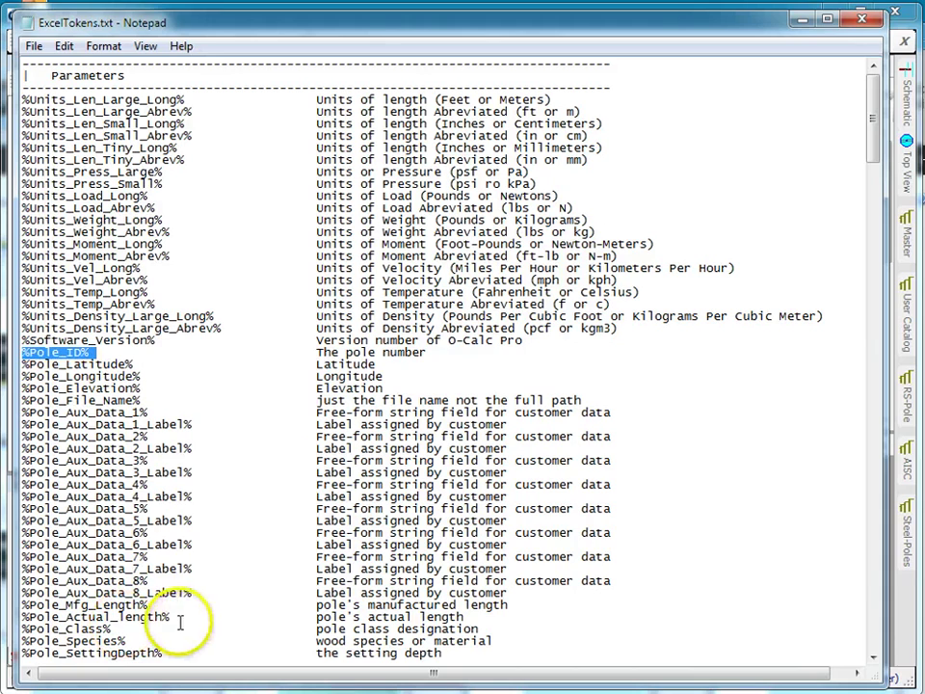
- Copy the %Pole_Actual_length% token from the ExcelTokens.txt list, then close Notepad
drag(171, 617, 25, 618)
key(ctrl+c)
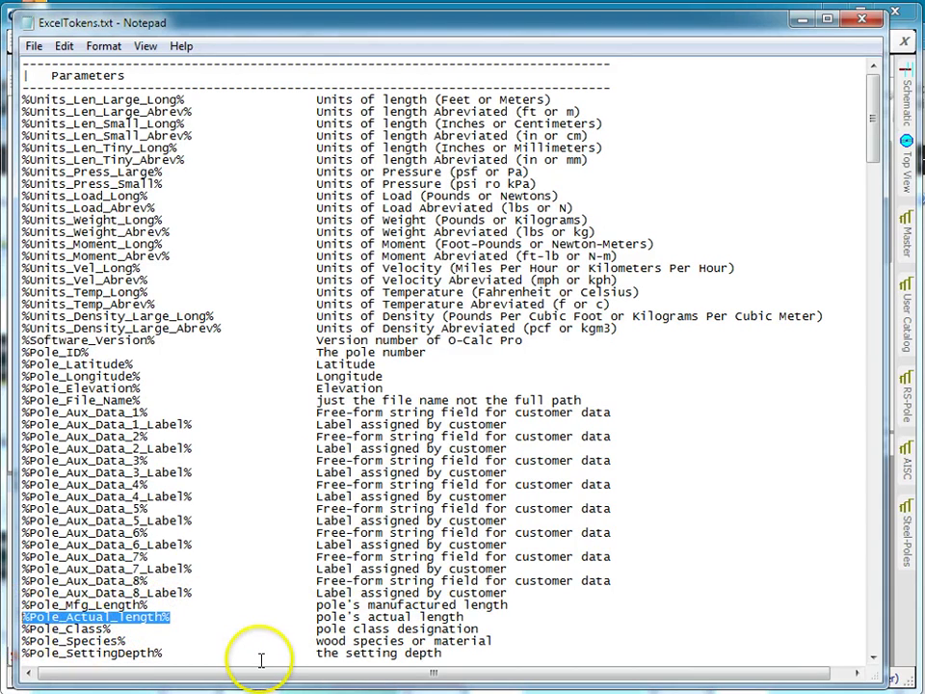
click(864, 19)
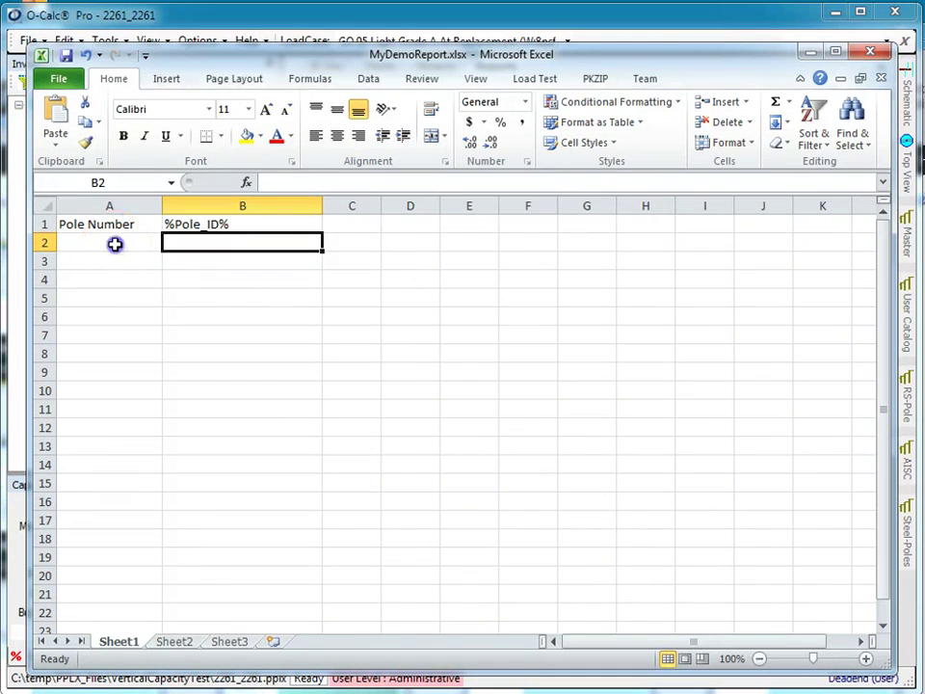
- Enter Length in A2 and paste the %Pole_Actual_length% token into B2, then save and close the template
click(115, 243)
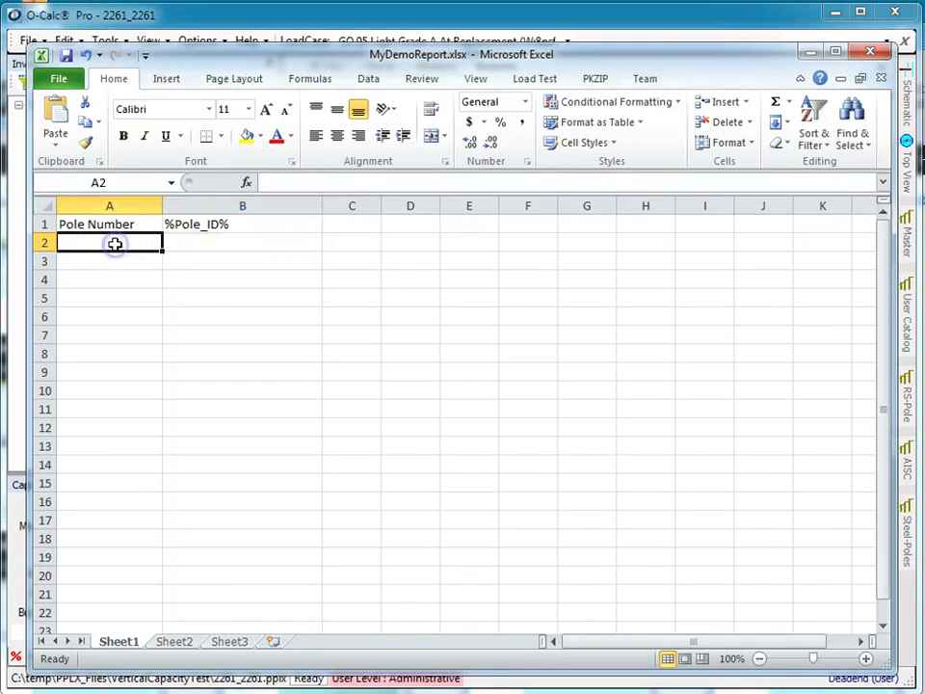
text(Length)
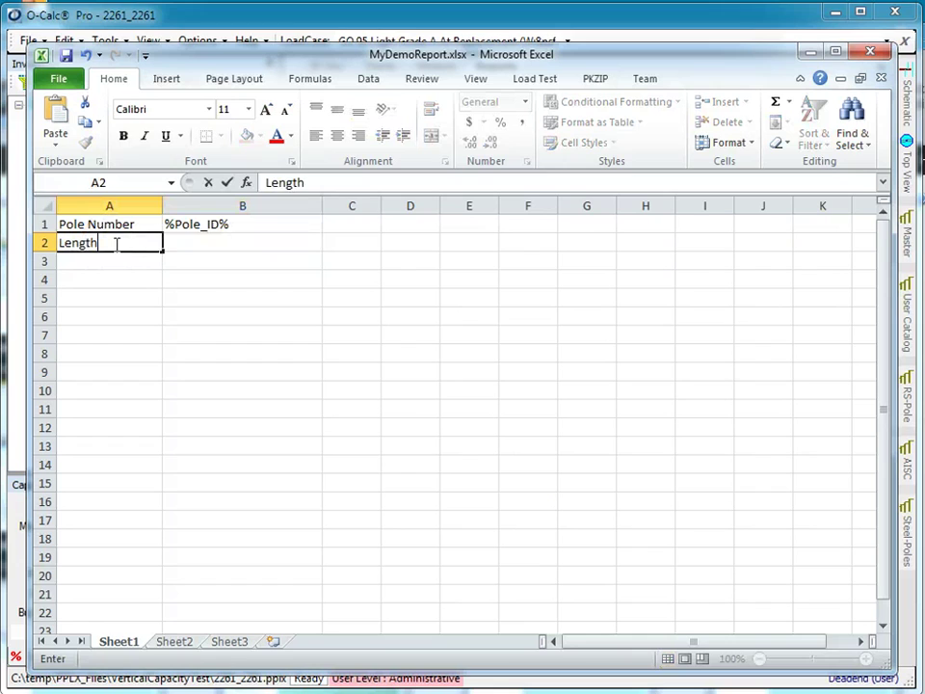
click(219, 244)
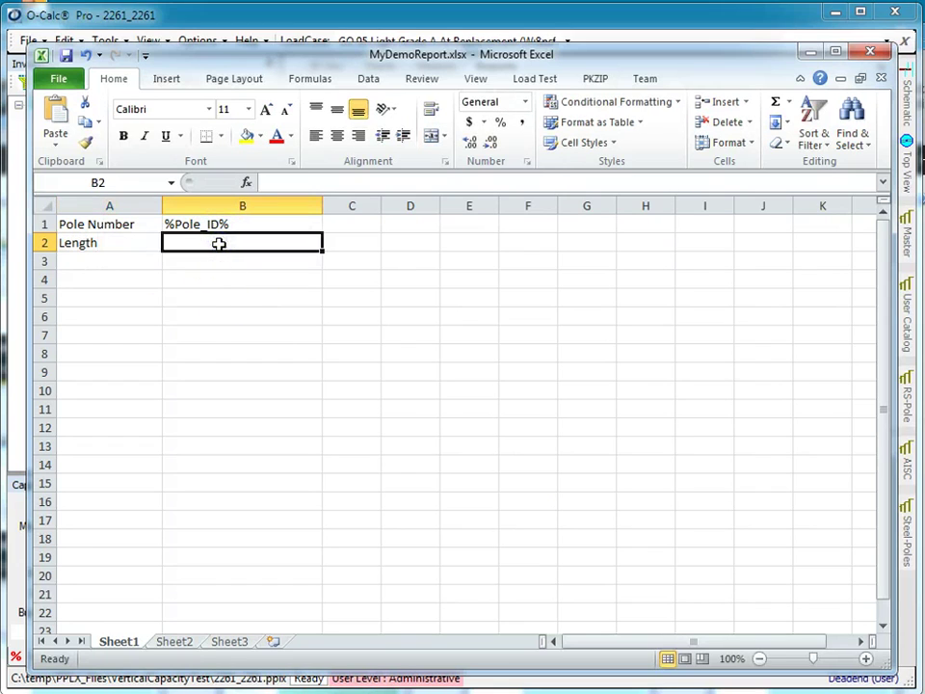
key(ctrl+v)
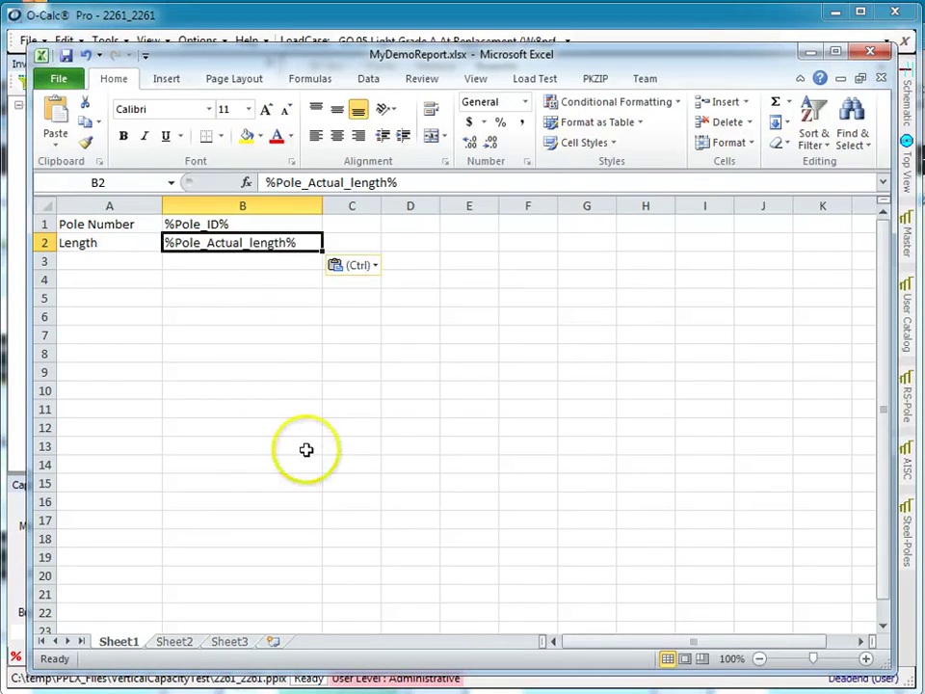
key(Return)
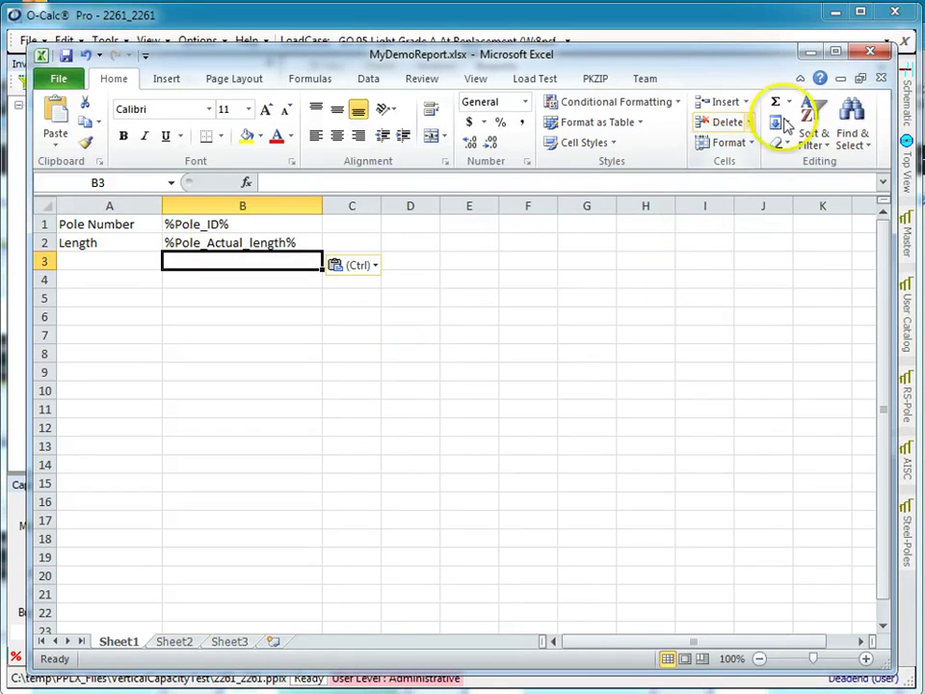
click(870, 56)
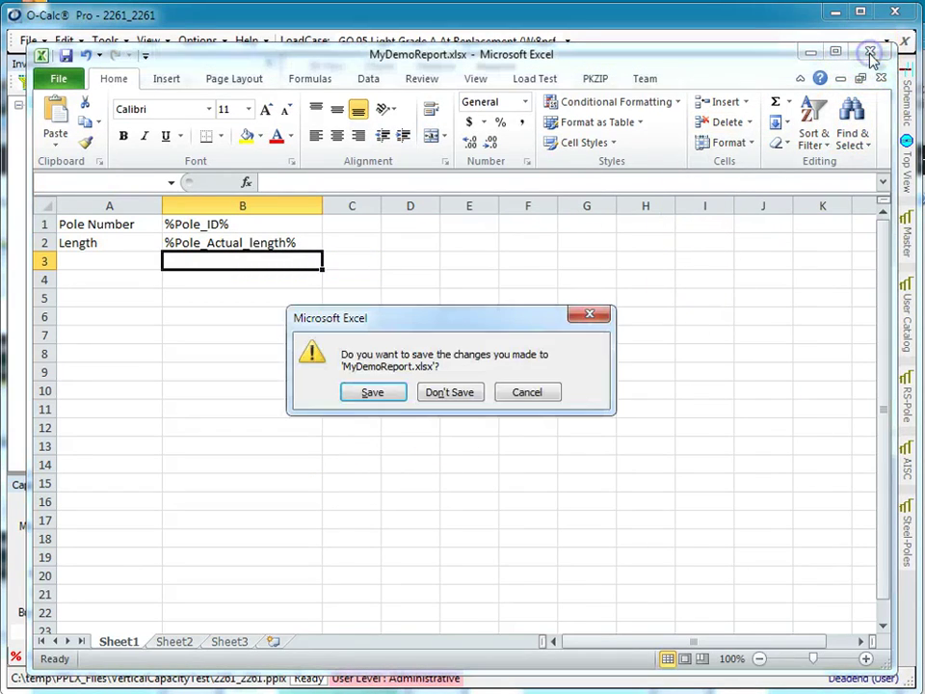
click(372, 396)
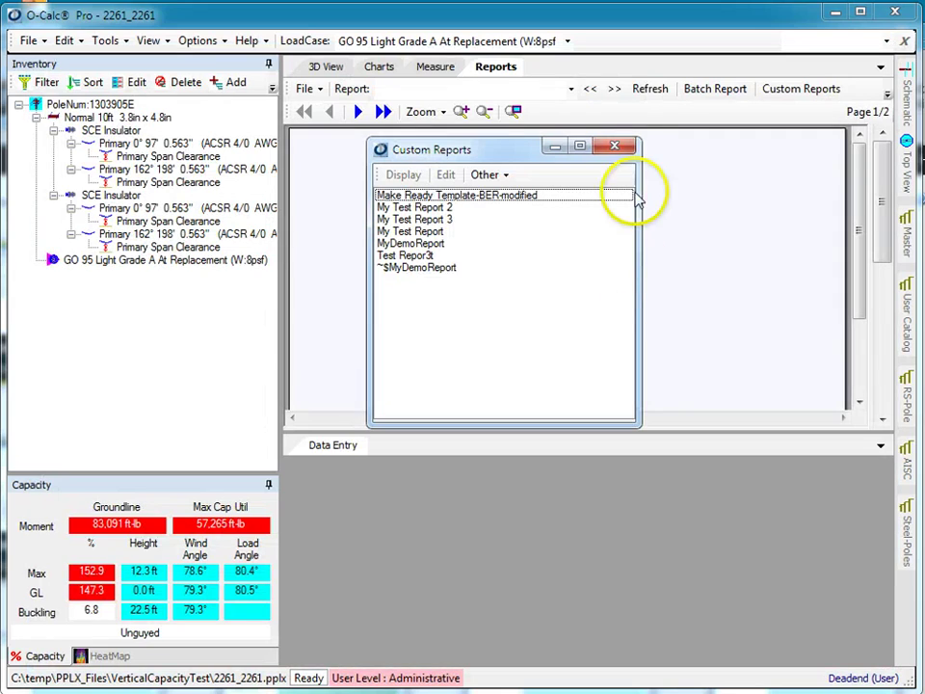
- Reopen Custom Reports and display MyDemoReport, producing 2261_2261_MyDemoReport.XLSX with 1303905E and 50
click(615, 146)
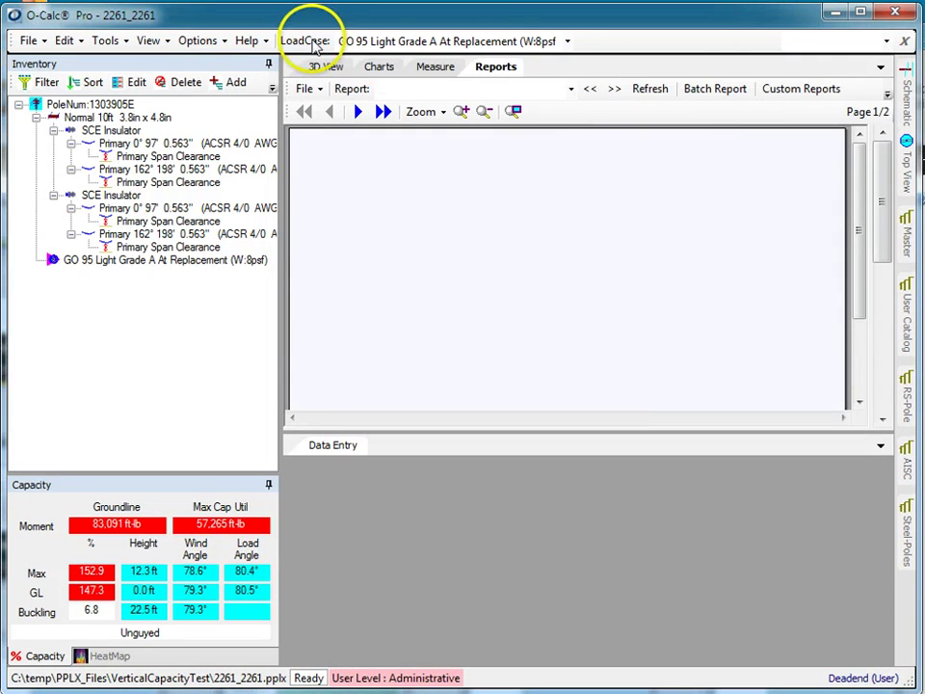
click(787, 94)
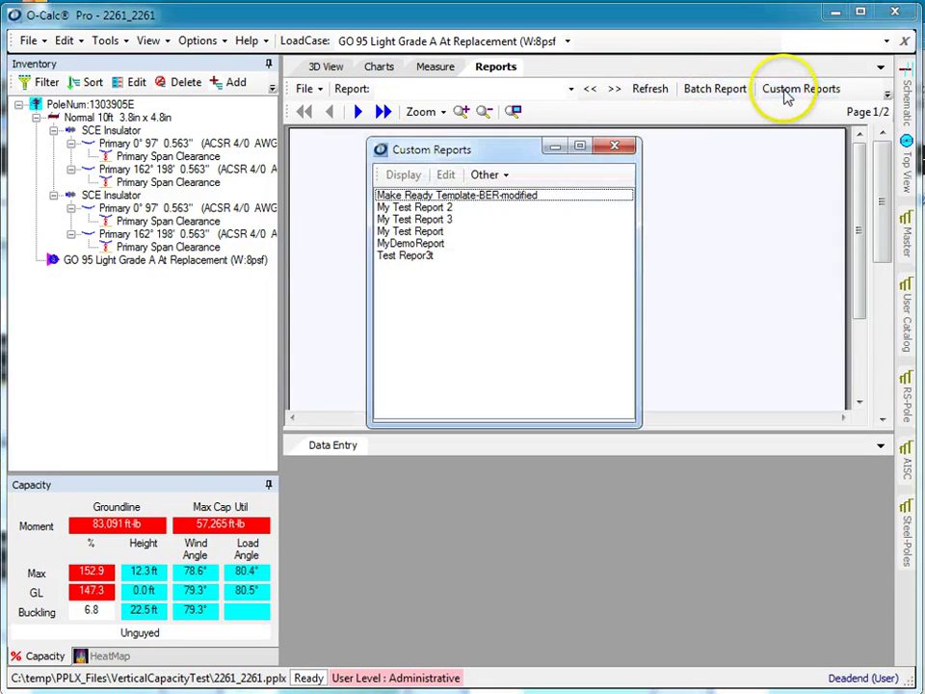
click(433, 246)
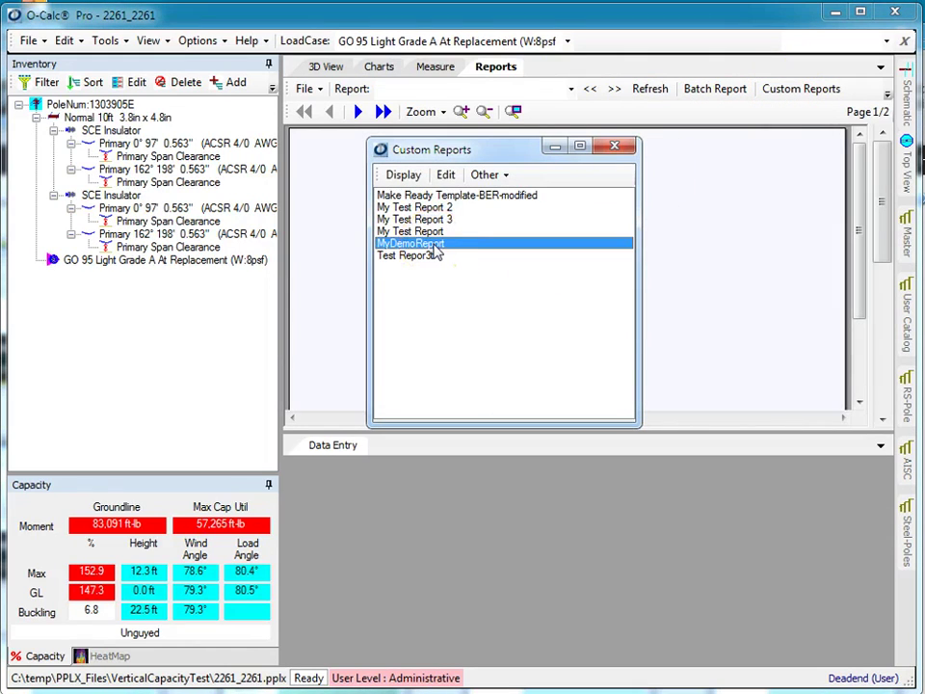
click(403, 174)
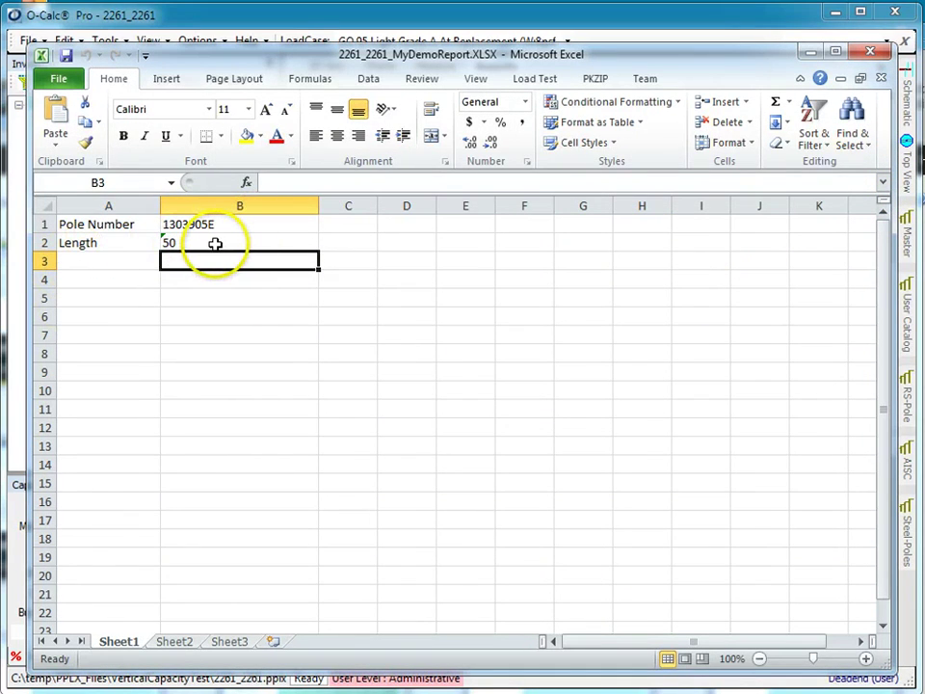
- Close 2261_2261_MyDemoReport.XLSX and reopen the MyDemoReport.xlsx template from Custom Reports' Edit option
click(870, 51)
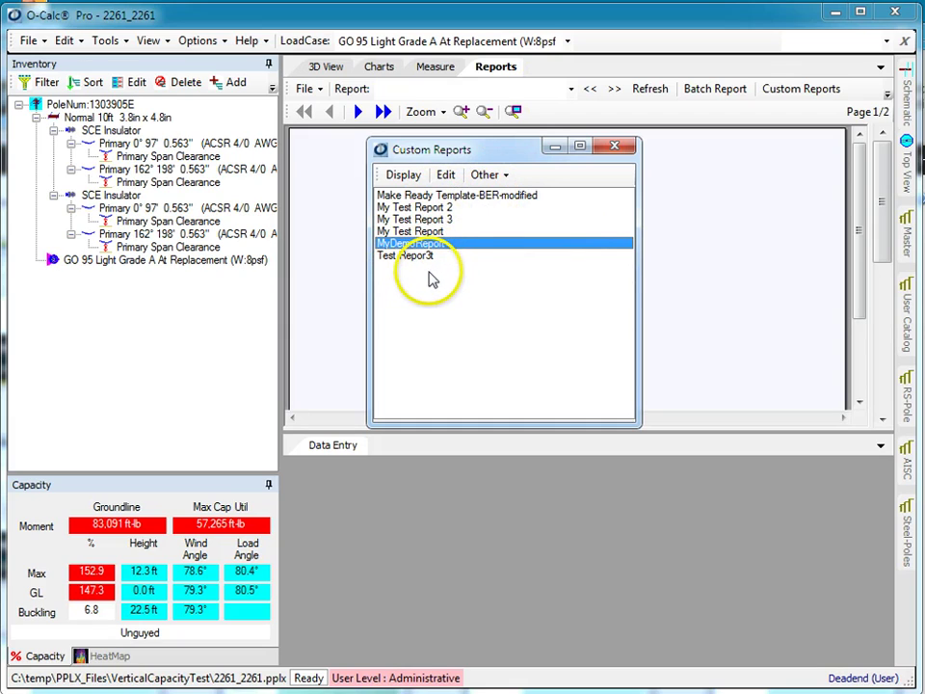
click(486, 179)
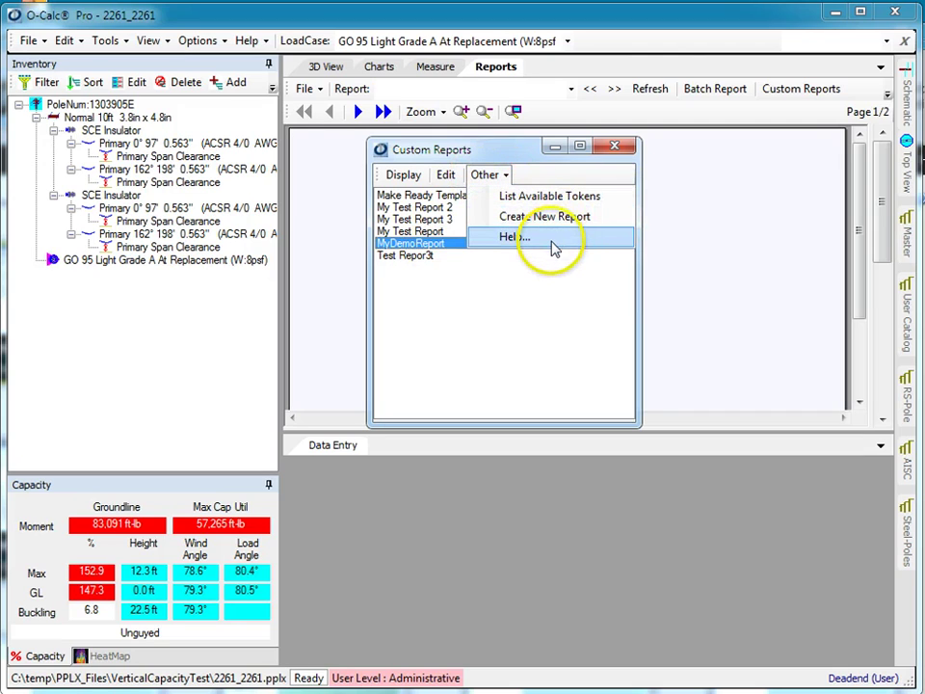
click(445, 175)
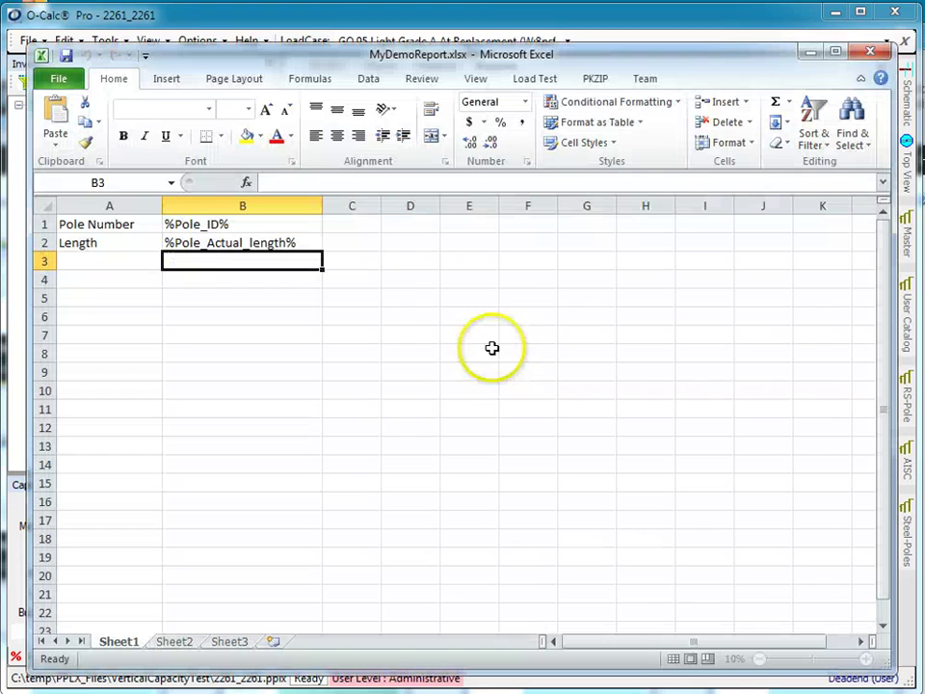
- Enter the inches formula =B2*12 in cell C2
click(175, 242)
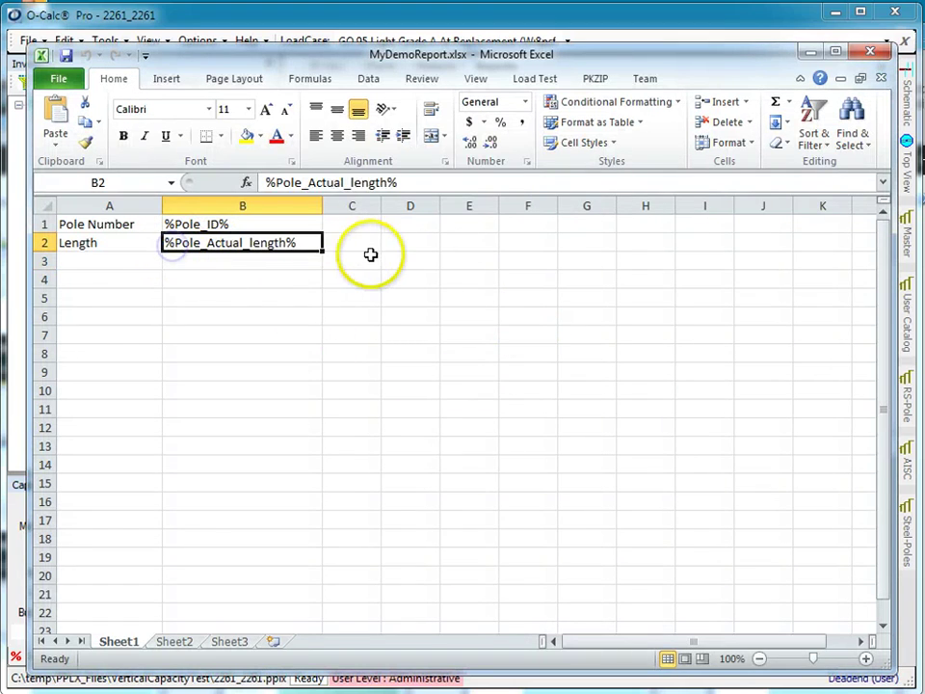
click(345, 248)
text(=)
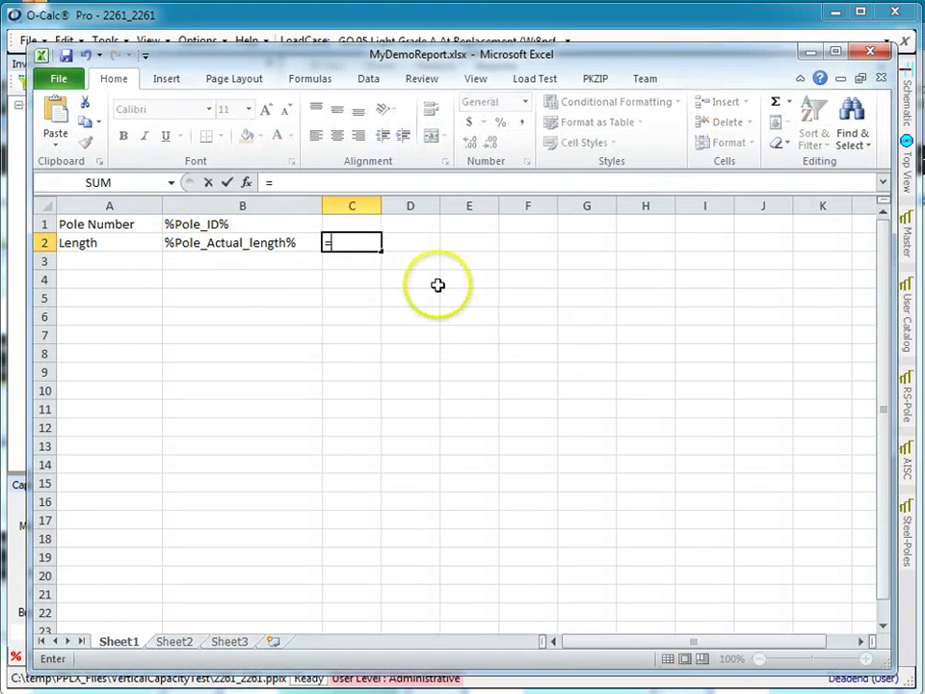
click(258, 229)
click(262, 243)
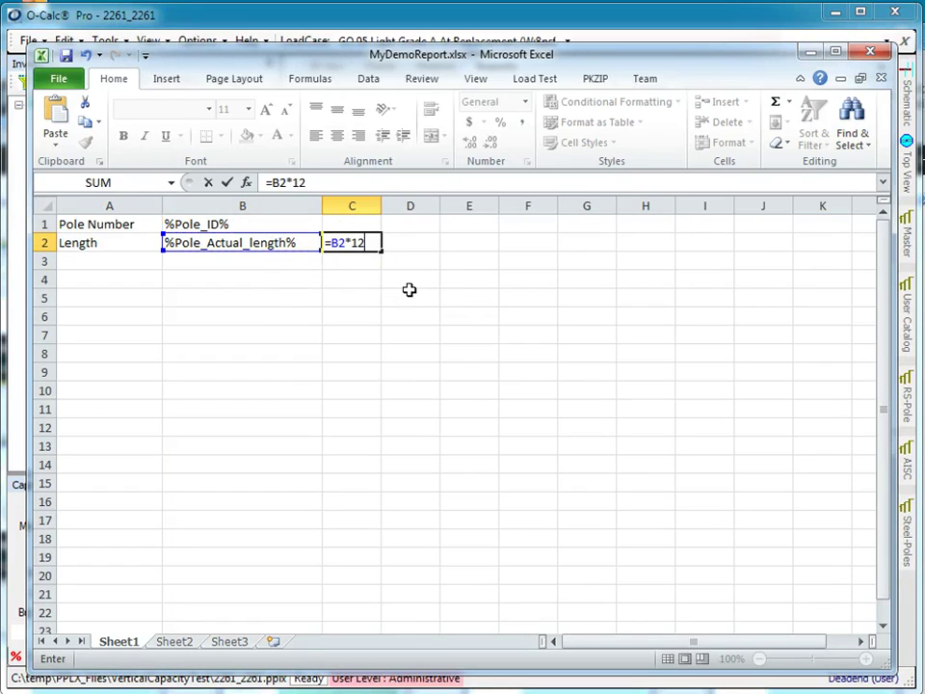
key(Return)
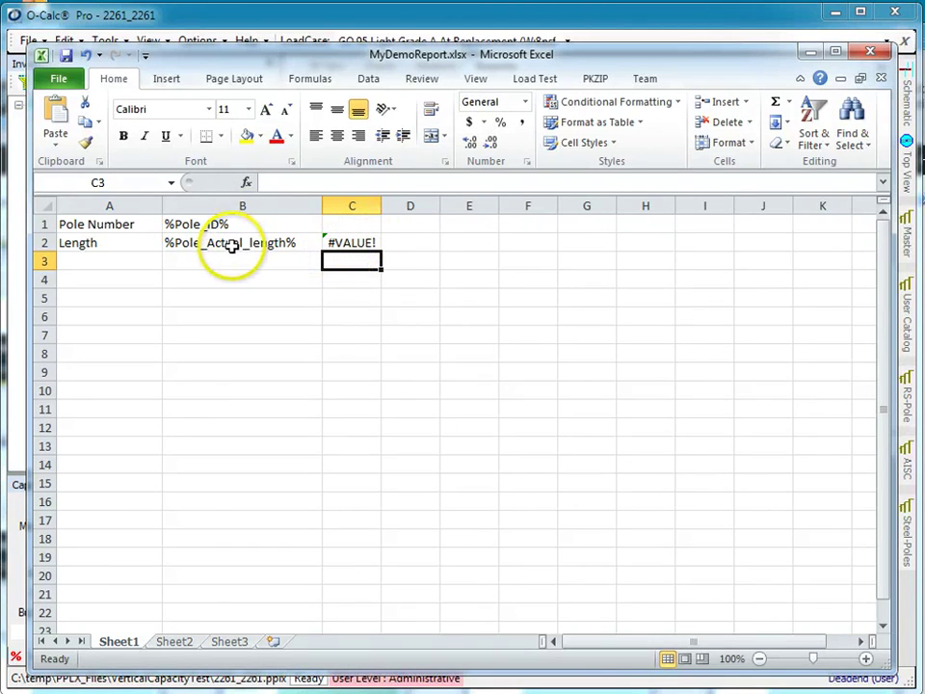
- Save the template and regenerate MyDemoReport, which now shows 600 in C2
click(871, 50)
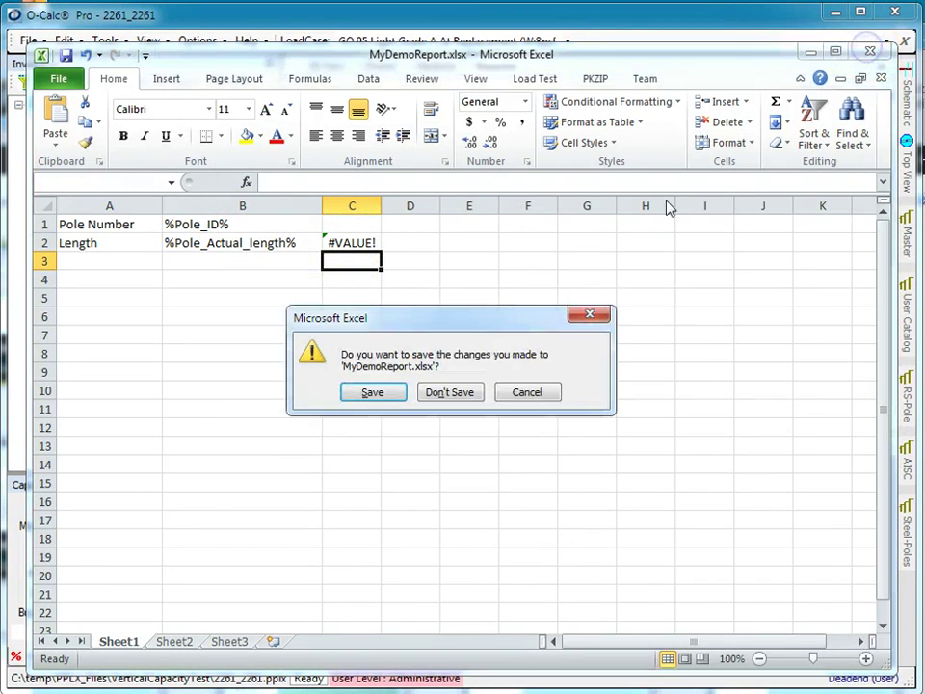
click(403, 401)
click(429, 245)
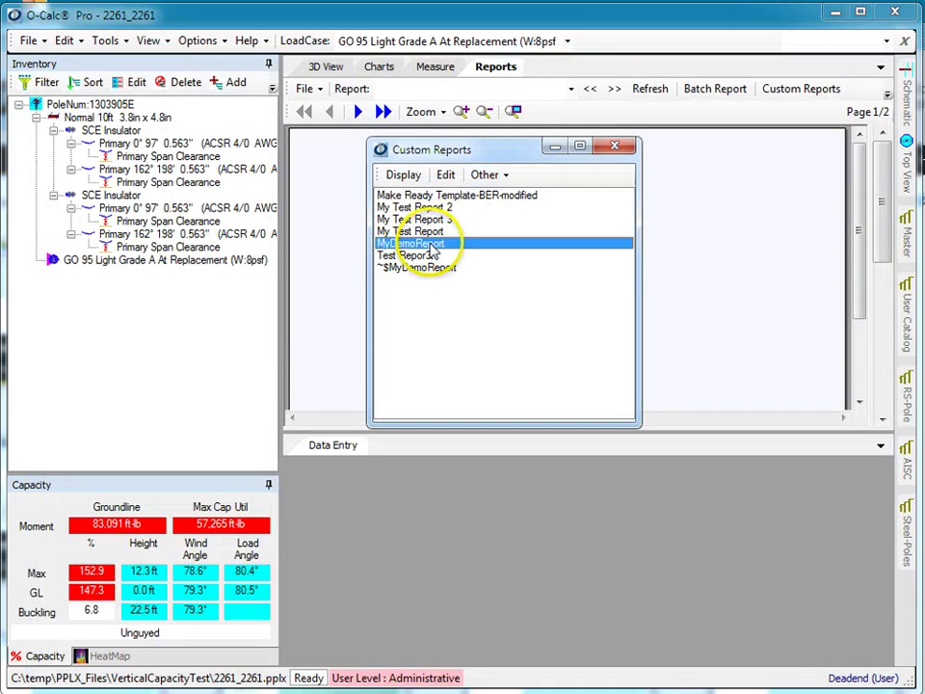
click(403, 174)
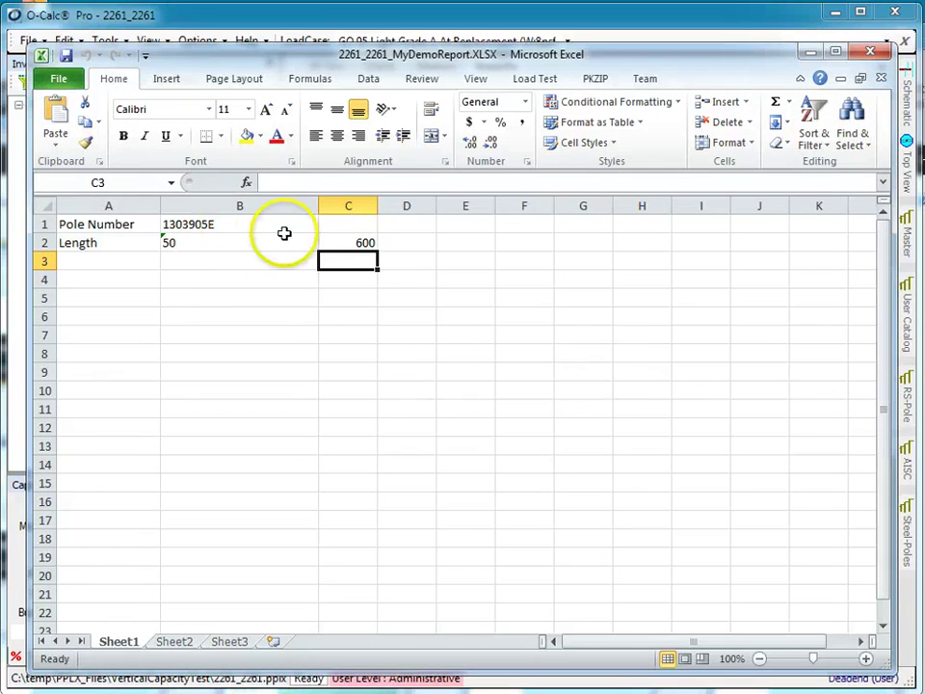
click(344, 244)
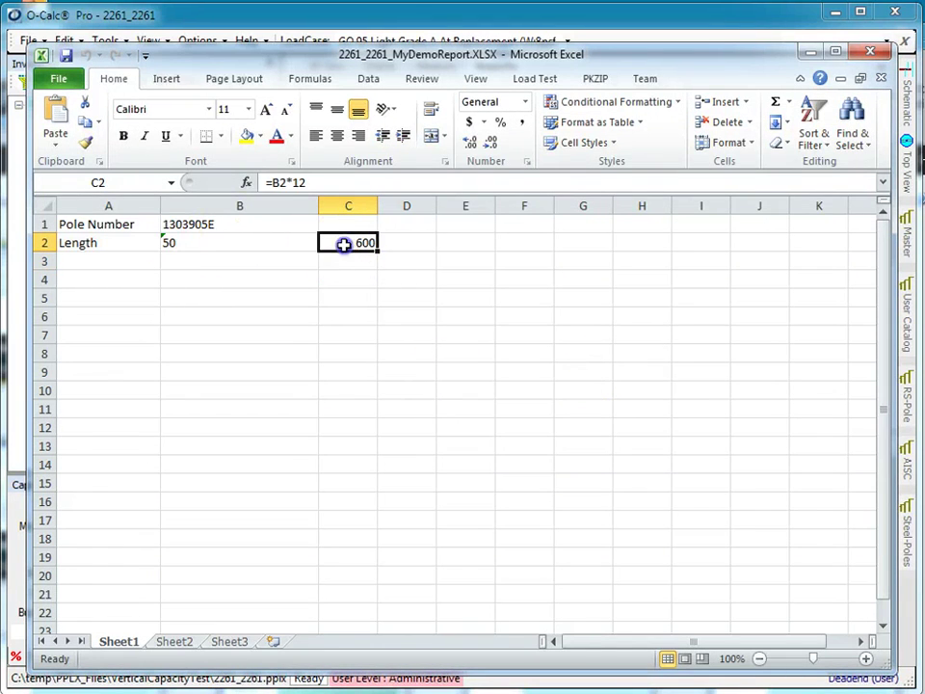
click(786, 473)
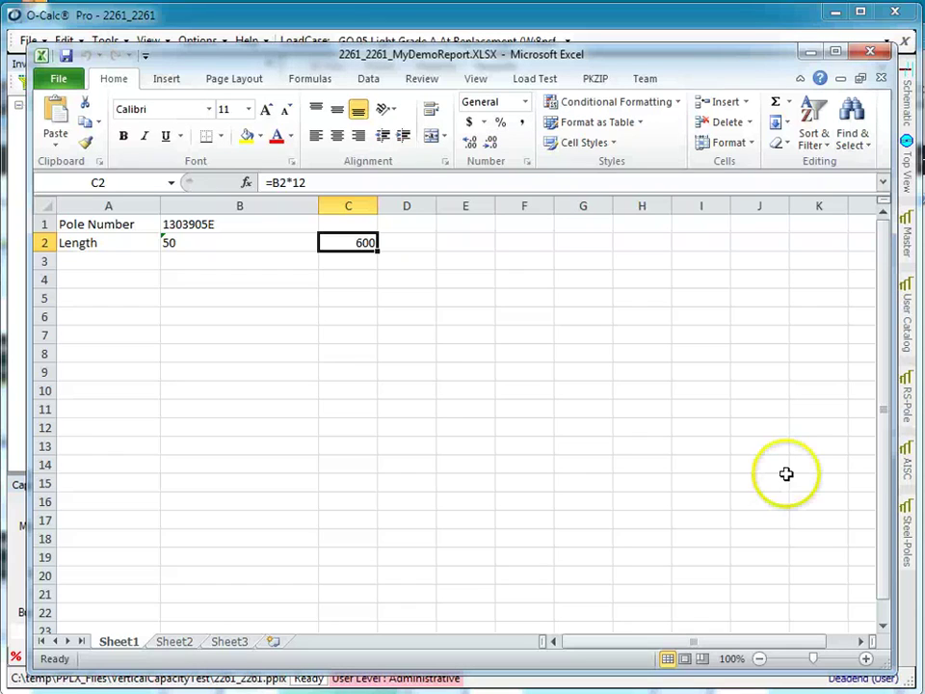